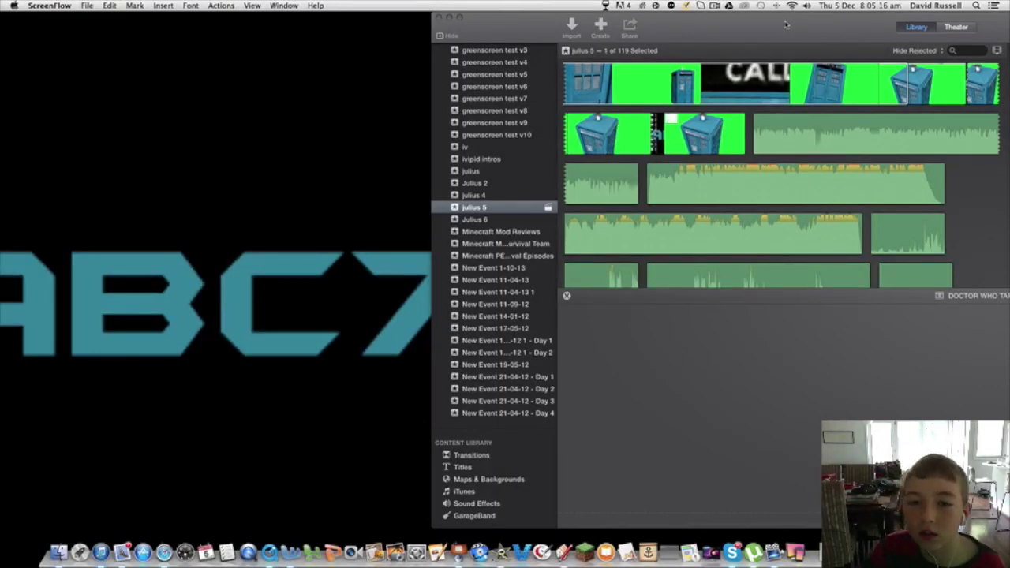
Bring iMovie, showing the julius 5 event's green-screen clips, in front of ScreenFlow.
{"action": "left_click", "coordinate": [829, 28]}
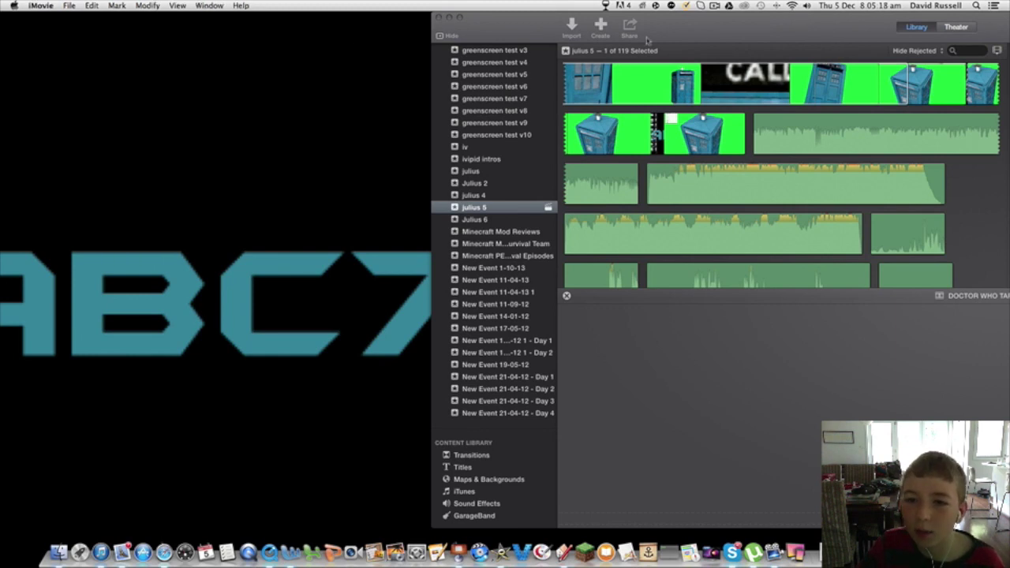
Move the iMovie window left to reveal the viewer and scroll up through the event clips.
{"action": "left_click_drag", "start_coordinate": [647, 39], "coordinate": [269, 16]}
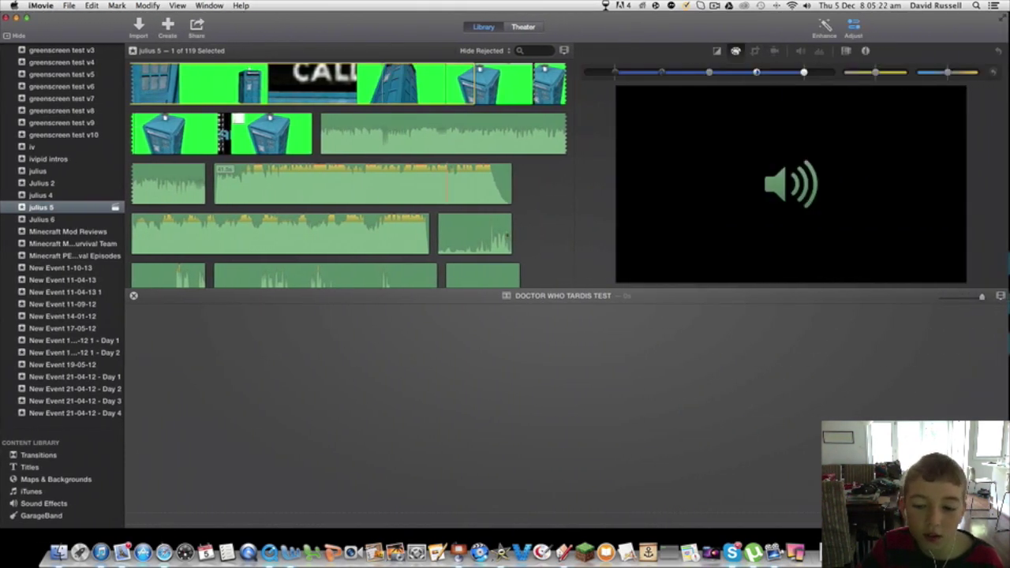
{"action": "scroll", "coordinate": [442, 198], "scroll_direction": "up", "scroll_amount": 5}
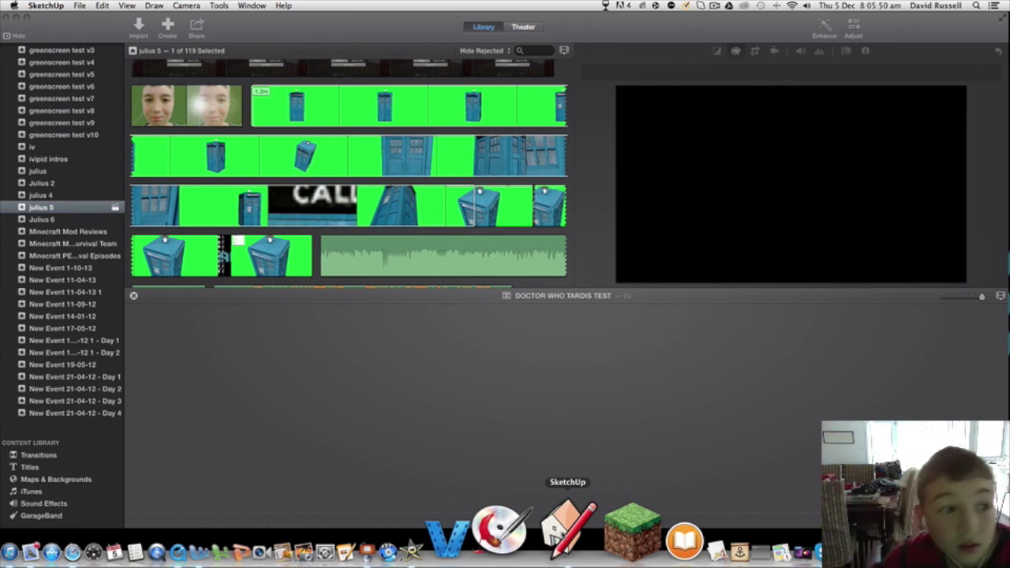
Start a new SketchUp model and delete the default person figure.
{"action": "left_click", "coordinate": [81, 6]}
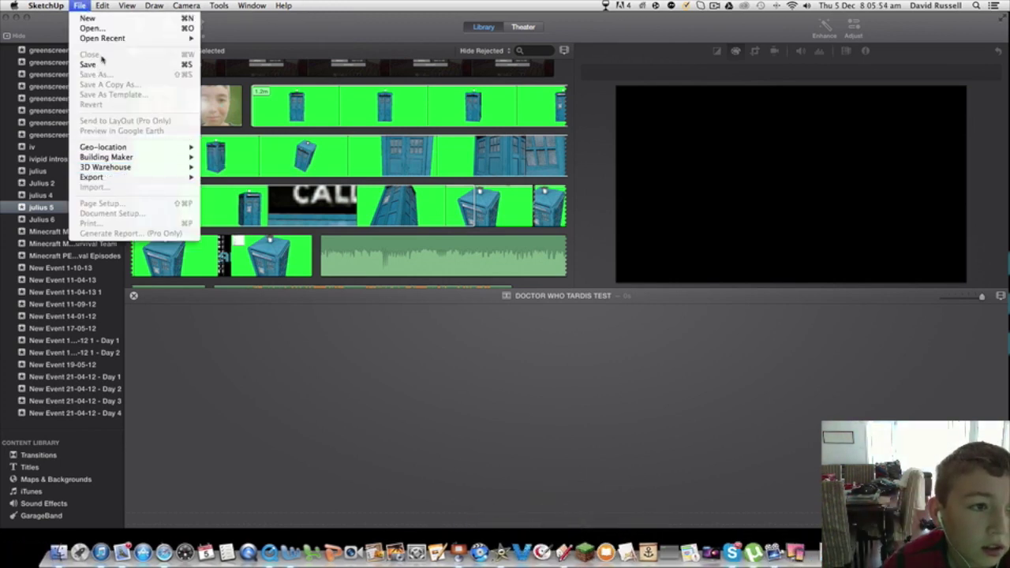
{"action": "left_click", "coordinate": [101, 18]}
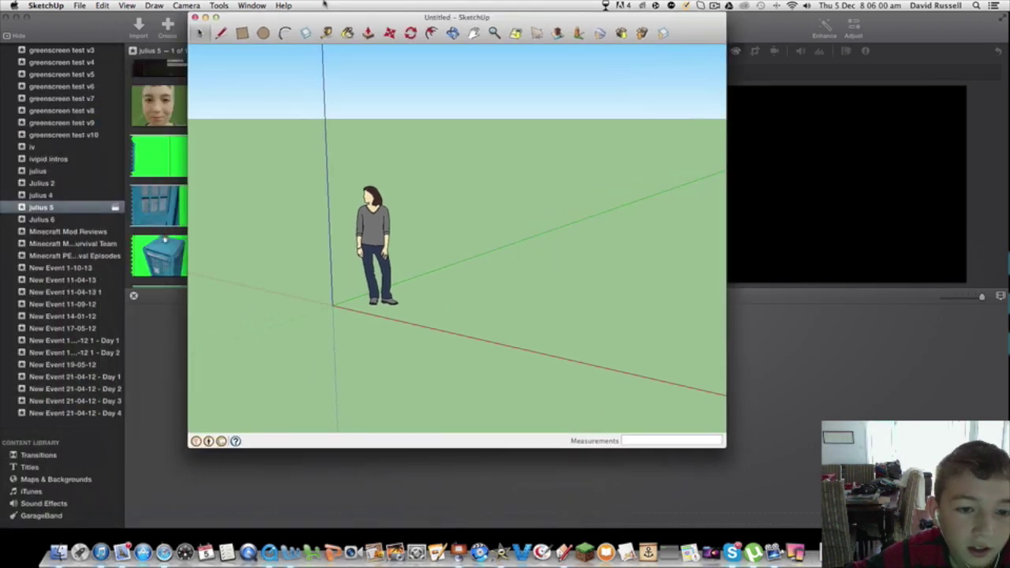
{"action": "left_click", "coordinate": [377, 213]}
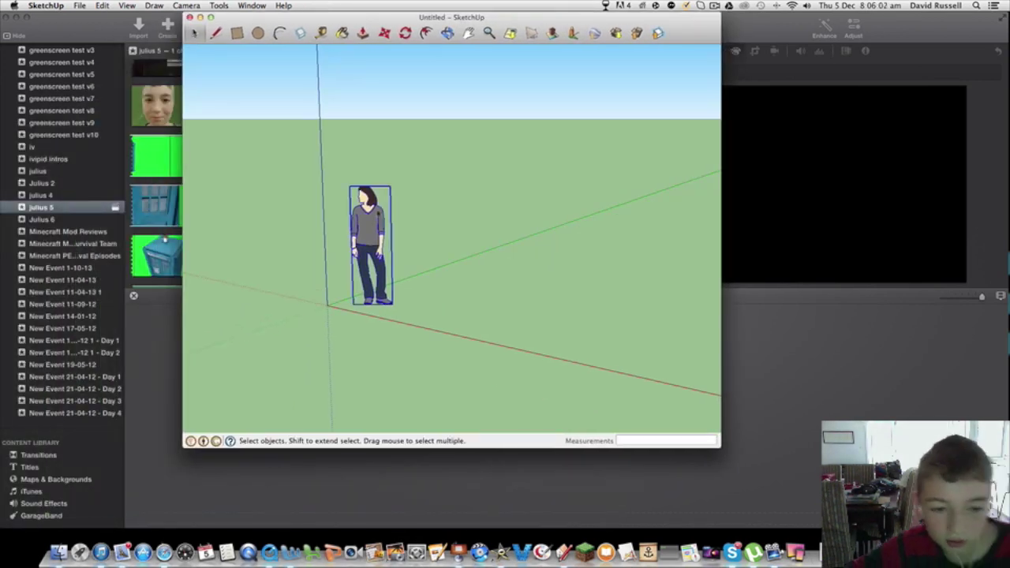
{"action": "key", "text": "Delete"}
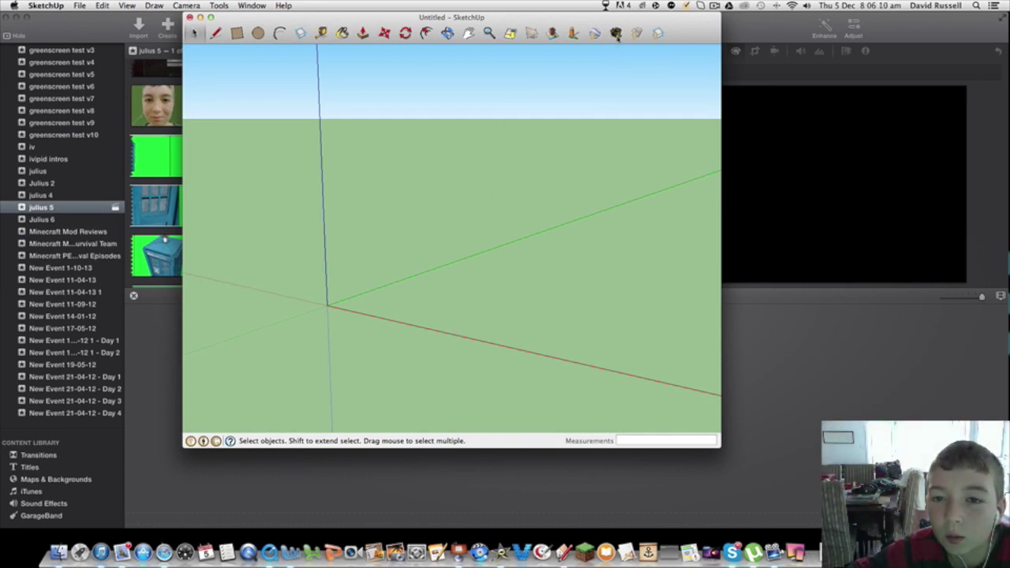
{"action": "left_click", "coordinate": [616, 33]}
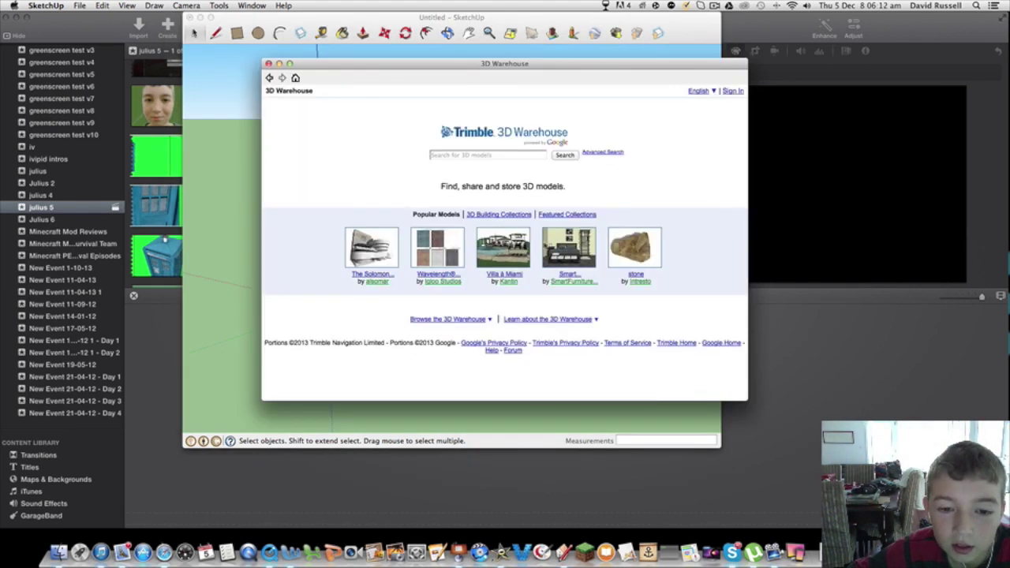
Search 3D Warehouse for 'tARDIS' and browse the results, previewing the TARDIS 2005 - 2008 model.
{"action": "left_click", "coordinate": [507, 154]}
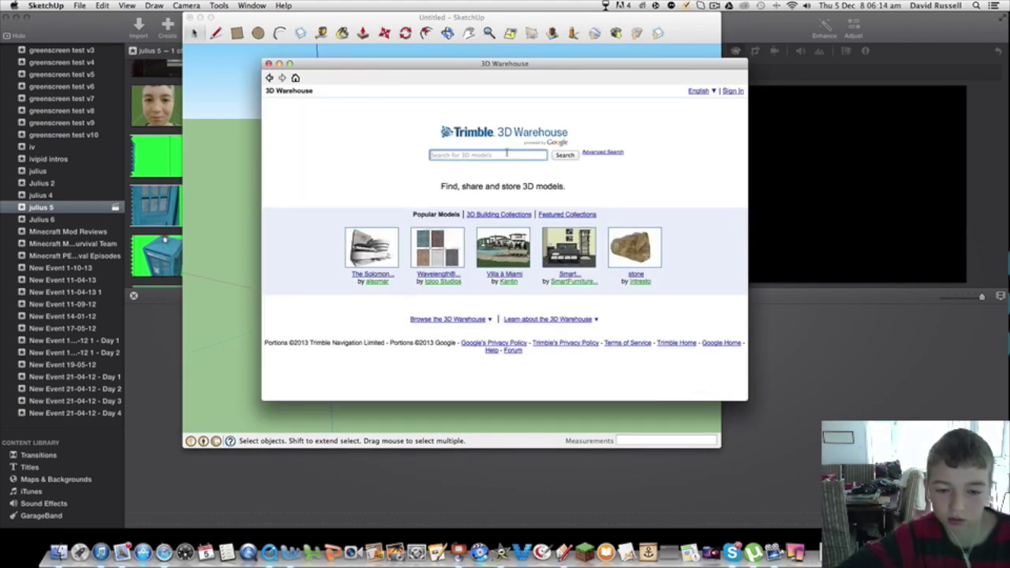
{"action": "type", "text": "tARDIS"}
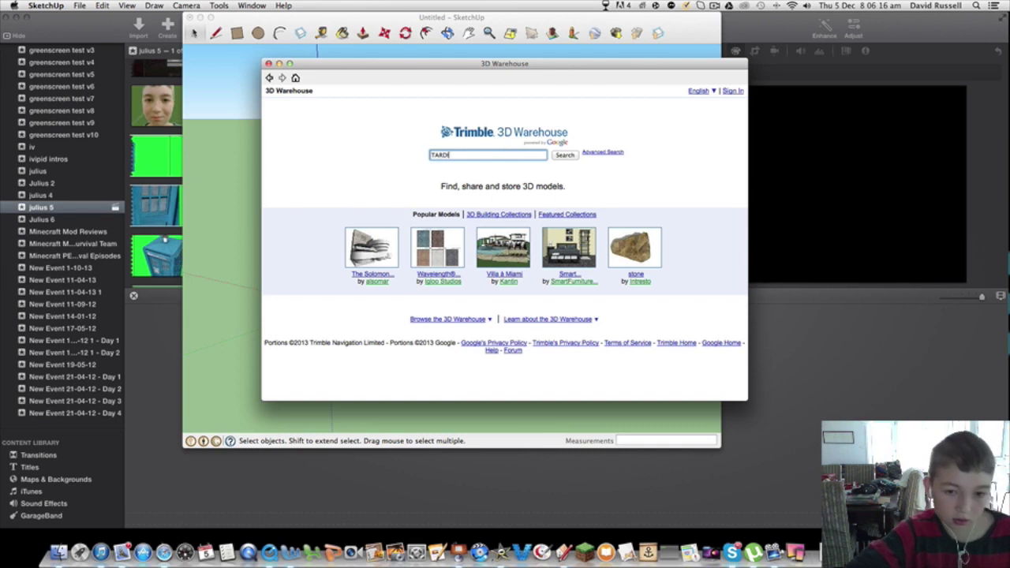
{"action": "key", "text": "Return"}
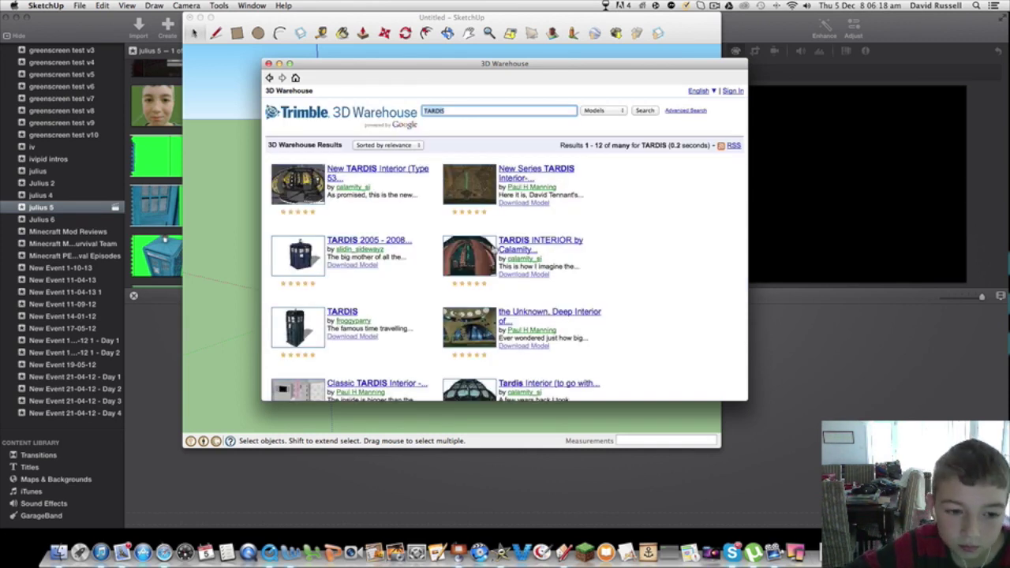
{"action": "scroll", "coordinate": [352, 281], "scroll_direction": "down", "scroll_amount": 5}
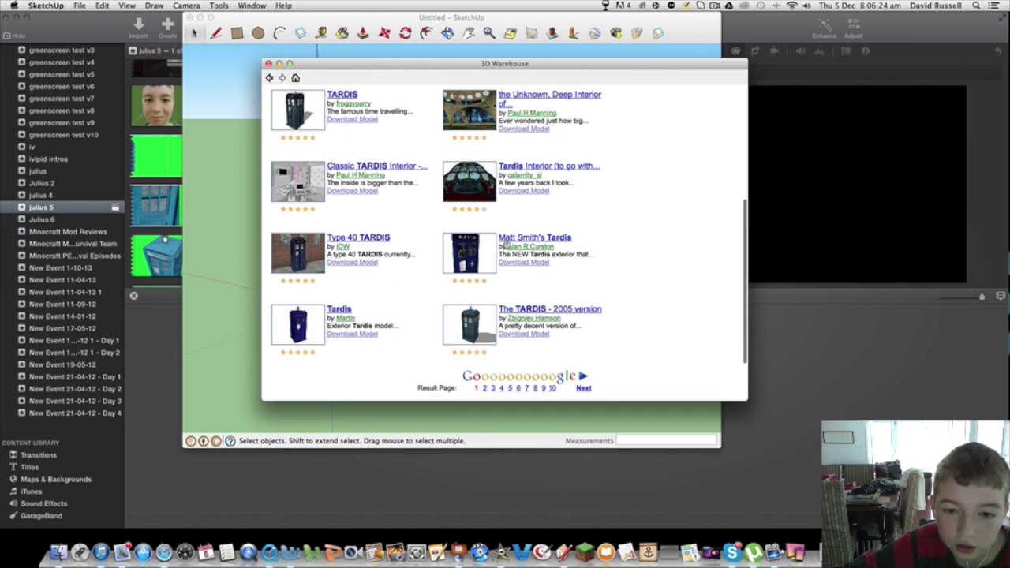
{"action": "scroll", "coordinate": [473, 246], "scroll_direction": "up", "scroll_amount": 2}
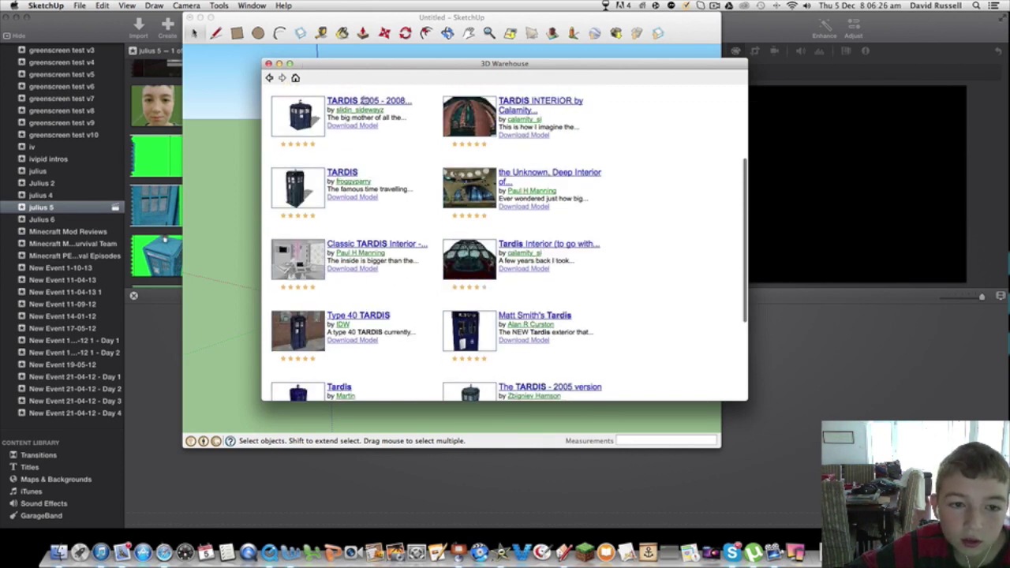
{"action": "left_click", "coordinate": [365, 101]}
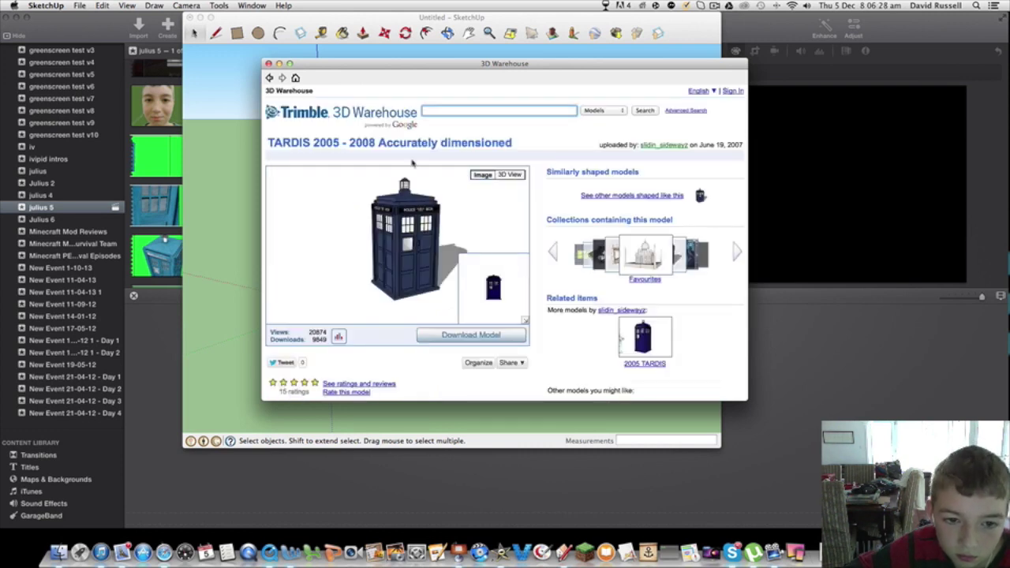
{"action": "left_click", "coordinate": [269, 78]}
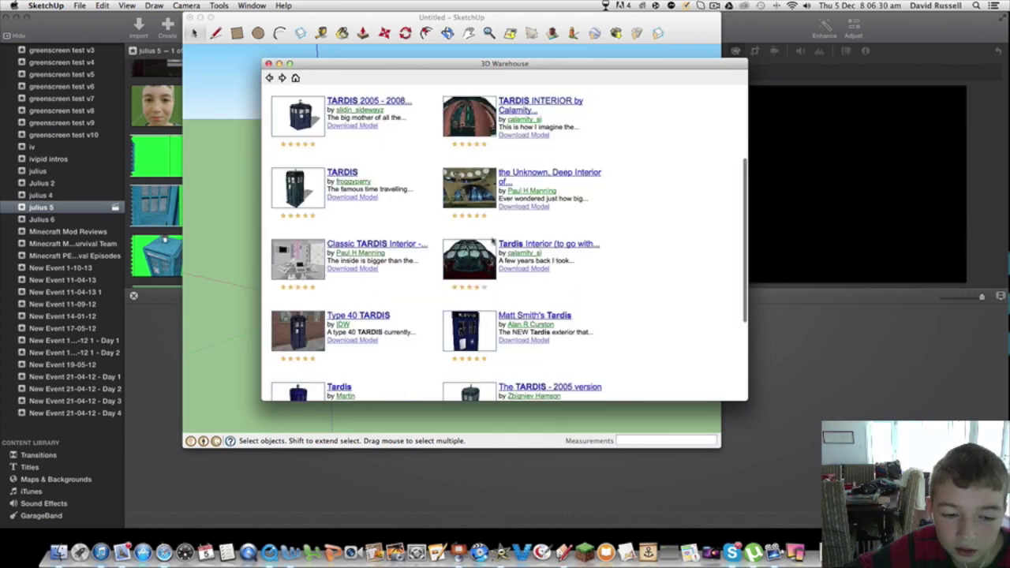
{"action": "scroll", "coordinate": [493, 242], "scroll_direction": "down", "scroll_amount": 3}
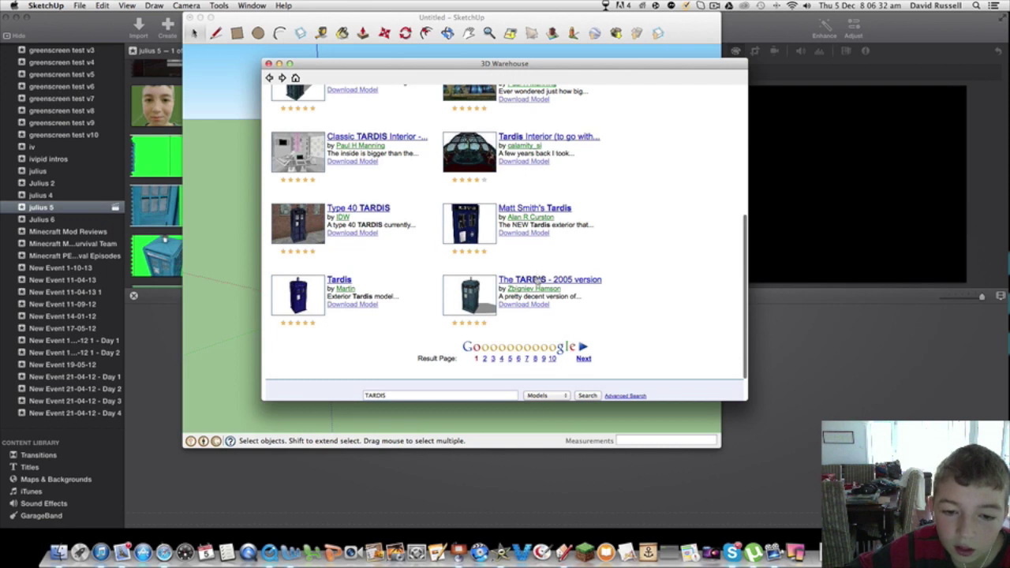
Download The TARDIS - 2005 version and load it directly into the model.
{"action": "left_click", "coordinate": [537, 280]}
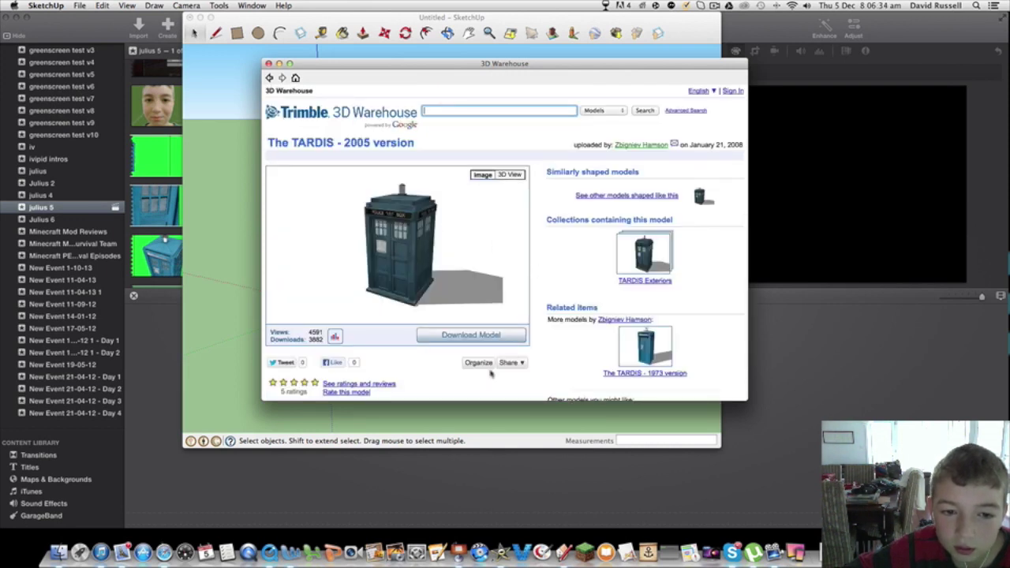
{"action": "left_click", "coordinate": [460, 335]}
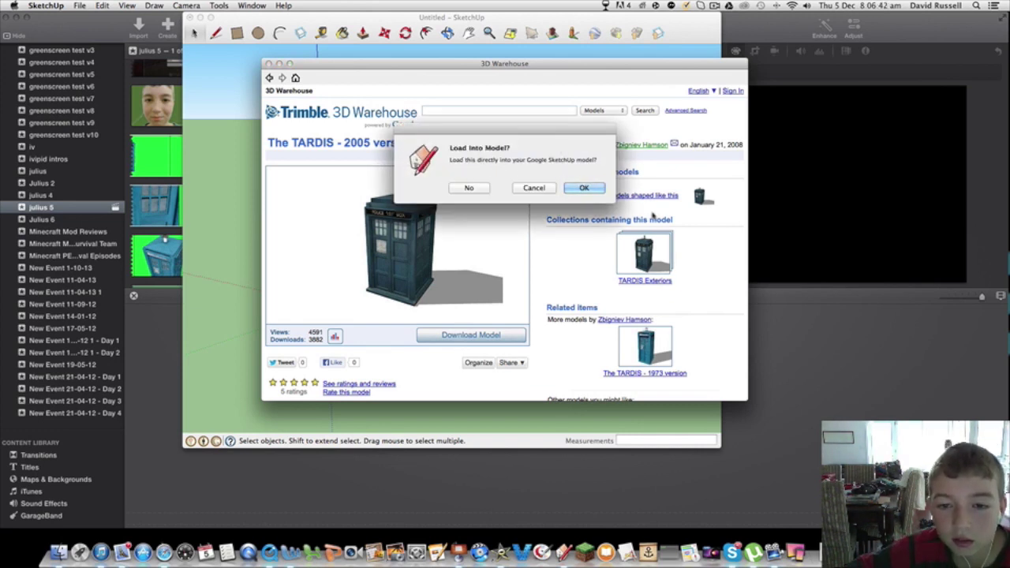
{"action": "left_click", "coordinate": [584, 188]}
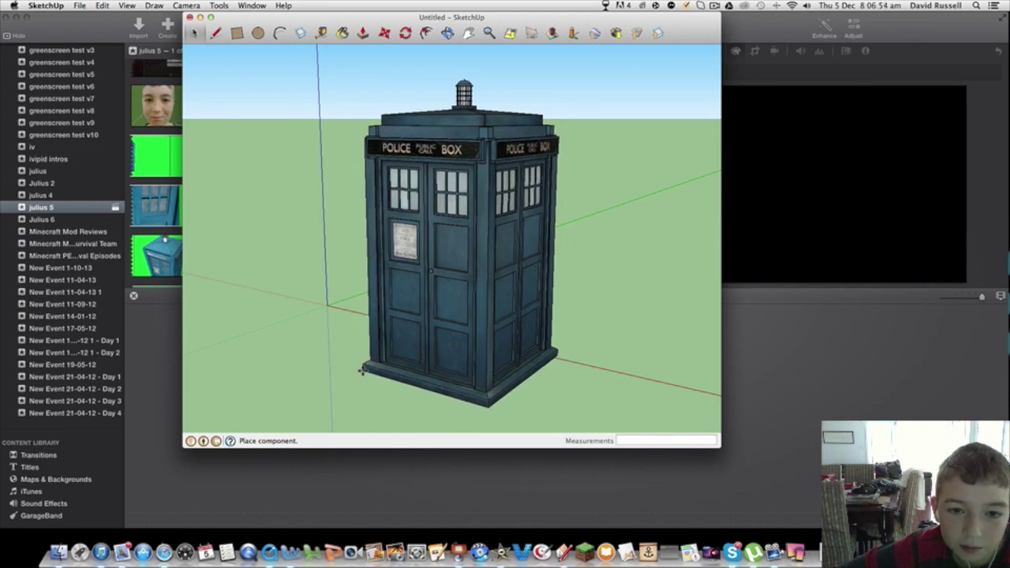
Place the TARDIS in the scene and orbit to look up at it against the sky.
{"action": "left_click", "coordinate": [362, 371]}
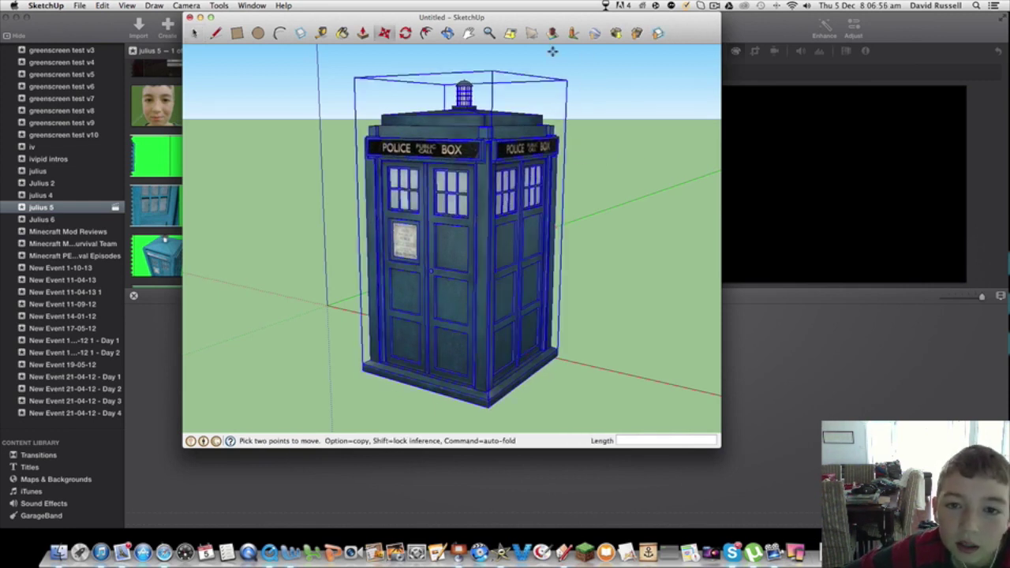
{"action": "left_click", "coordinate": [447, 32]}
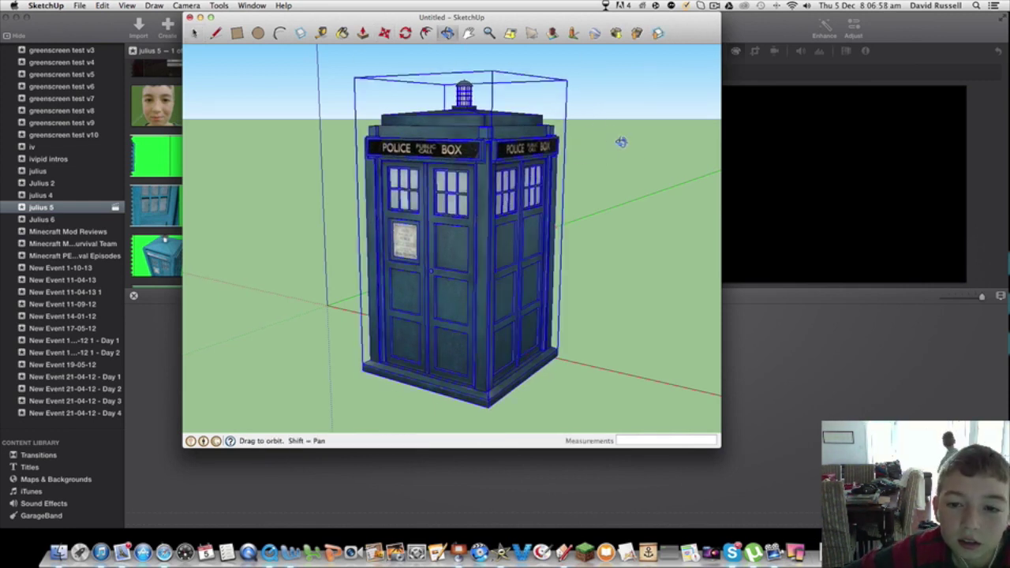
{"action": "left_click", "coordinate": [193, 33]}
{"action": "key", "text": "super+t"}
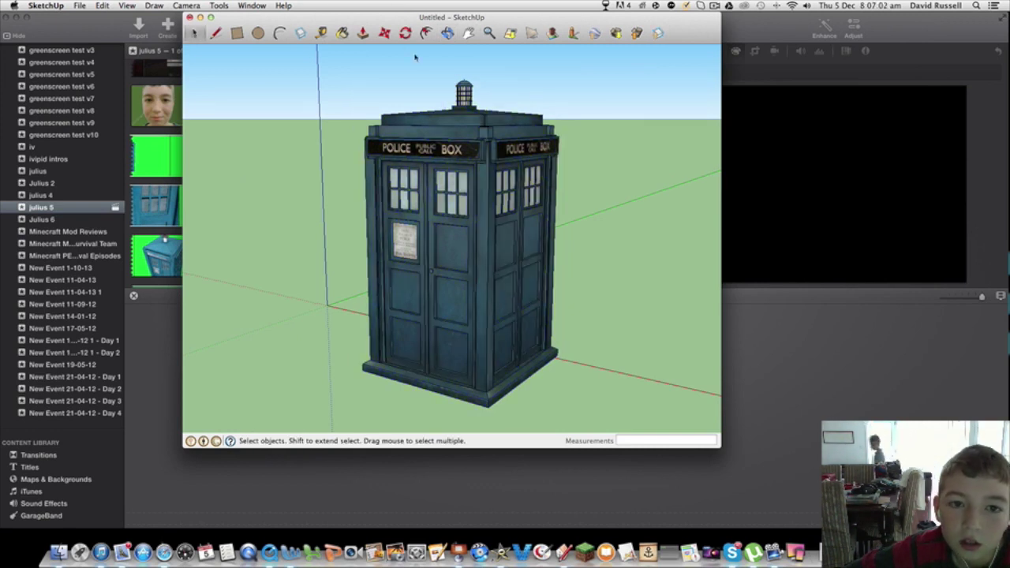
{"action": "key", "text": "o"}
{"action": "left_click_drag", "start_coordinate": [565, 120], "coordinate": [540, 157]}
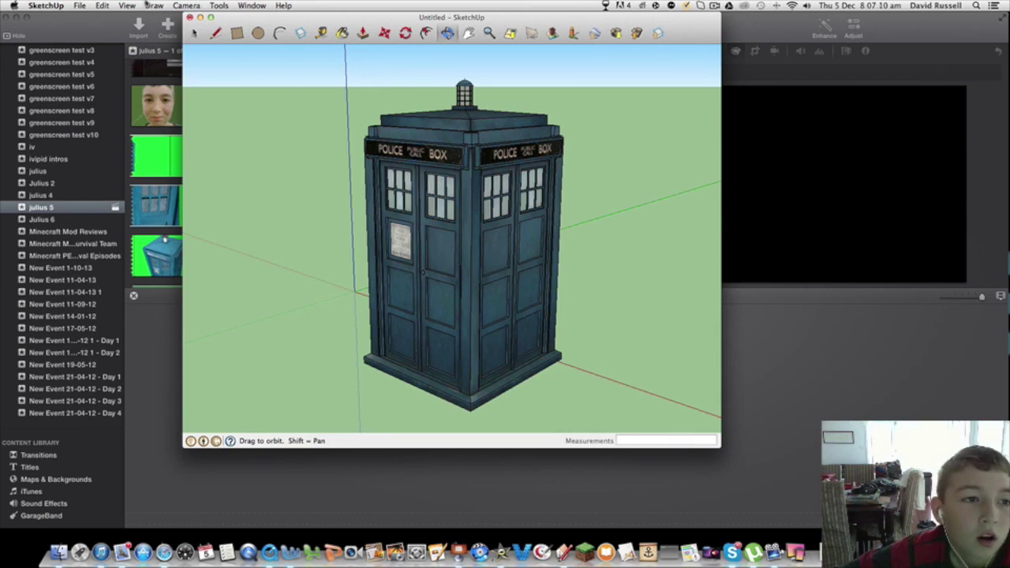
Open the Styles window from the Window menu.
{"action": "left_click", "coordinate": [101, 6]}
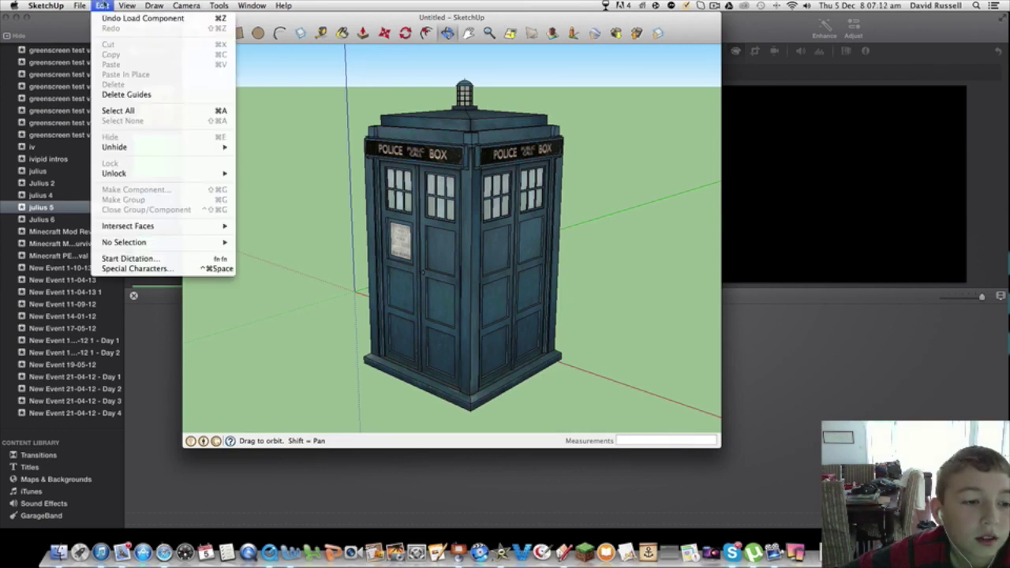
{"action": "mouse_move", "coordinate": [121, 5]}
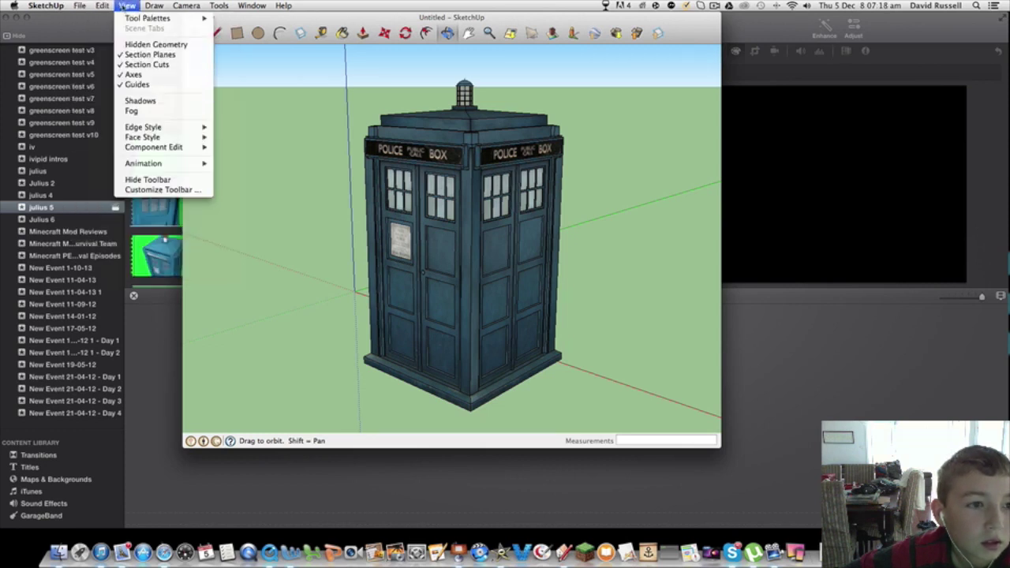
{"action": "mouse_move", "coordinate": [255, 7]}
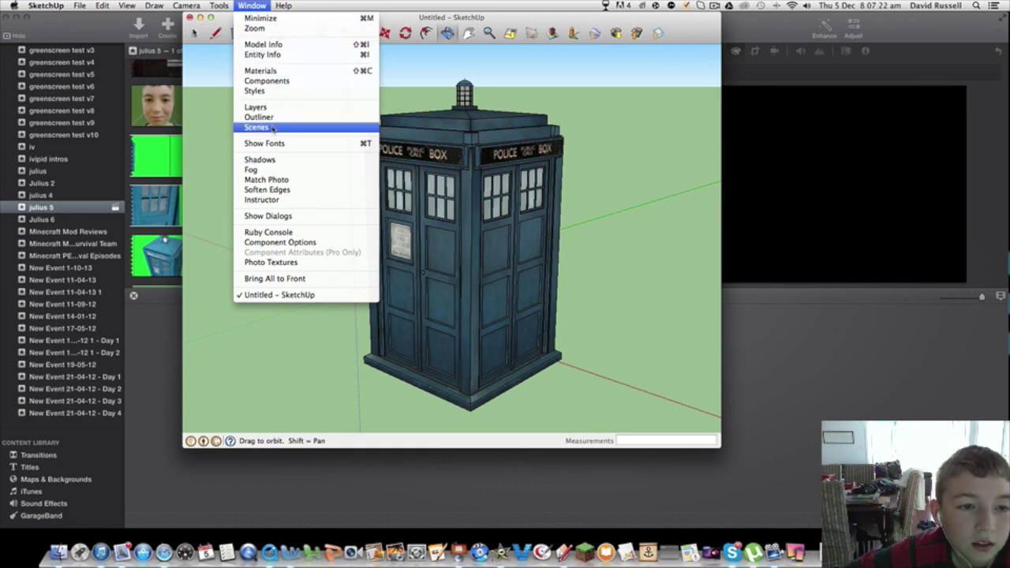
{"action": "left_click", "coordinate": [255, 90]}
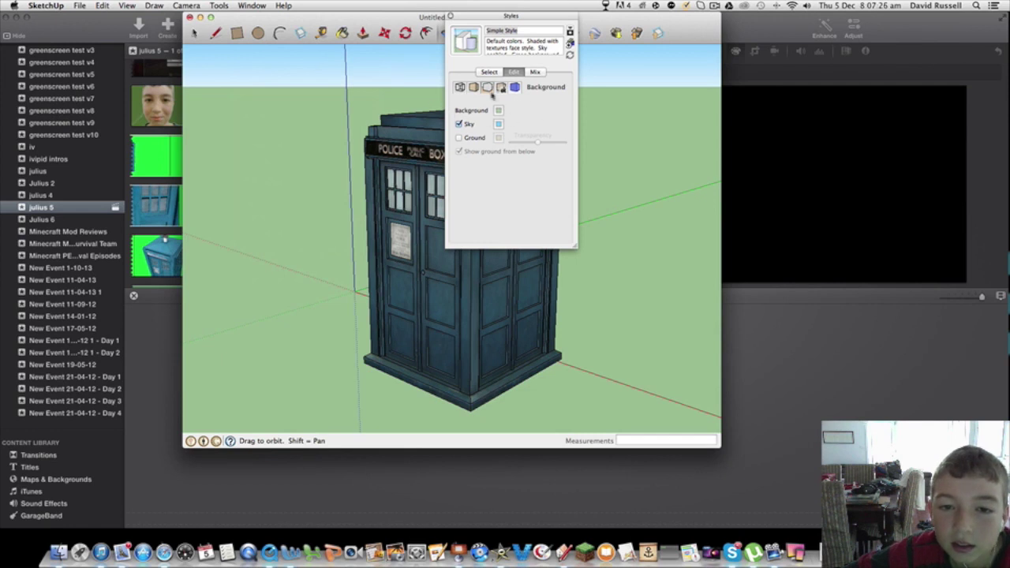
Look through the Styles settings tabs and settle on the Background settings.
{"action": "left_click", "coordinate": [490, 72]}
{"action": "left_click", "coordinate": [514, 72]}
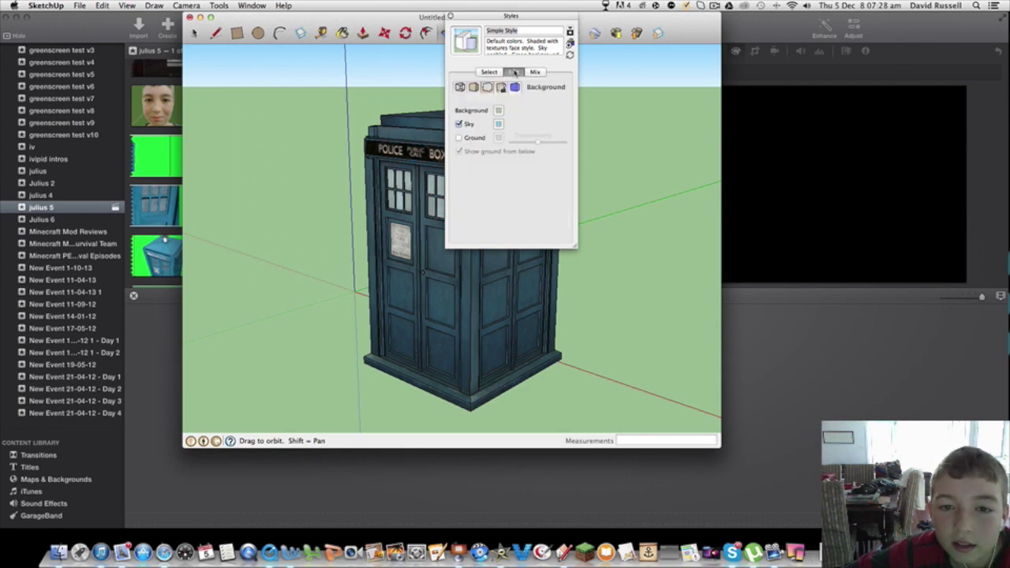
{"action": "left_click", "coordinate": [500, 87]}
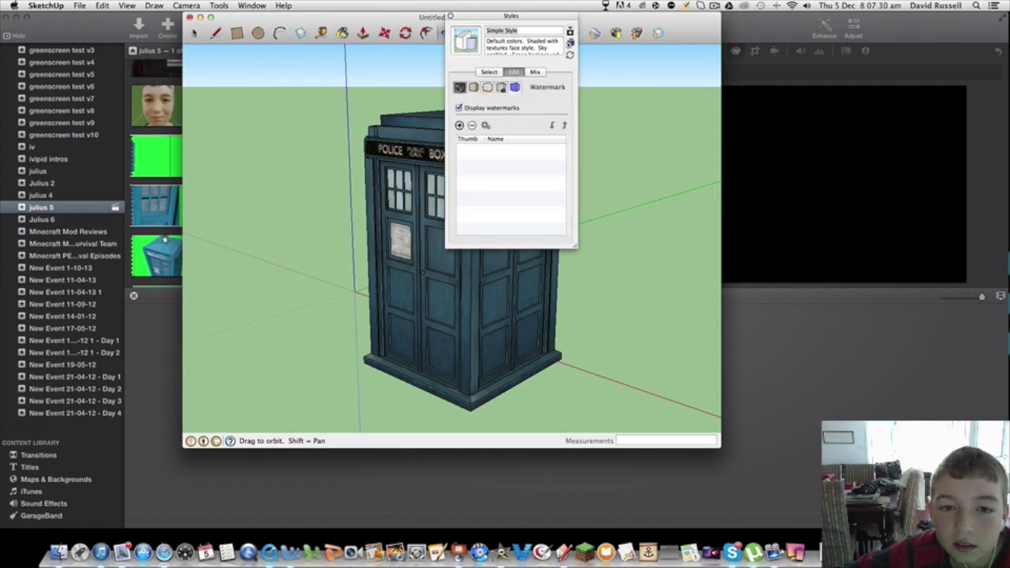
{"action": "left_click", "coordinate": [460, 88]}
{"action": "left_click", "coordinate": [473, 87]}
{"action": "left_click", "coordinate": [488, 87]}
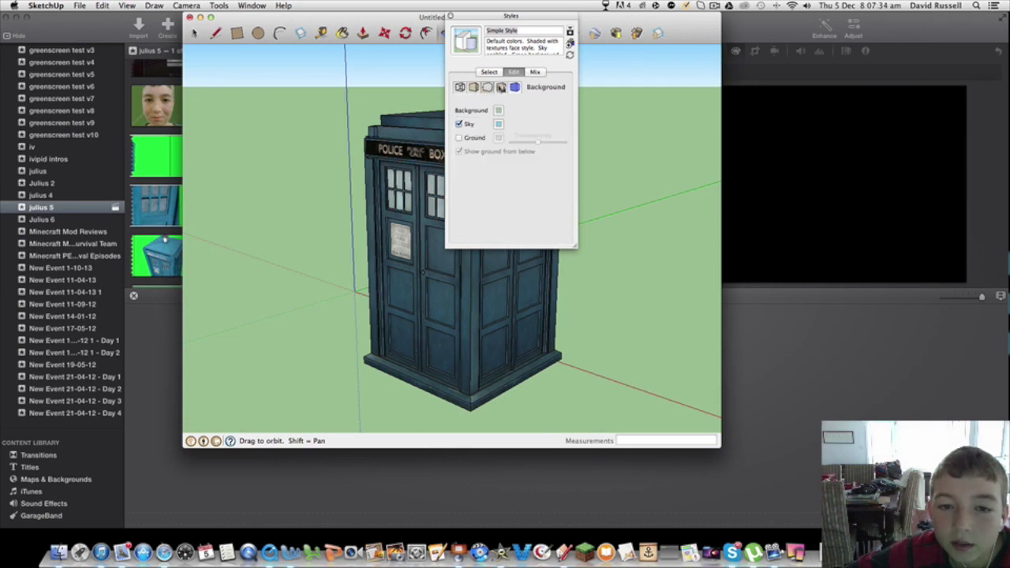
Set the background colour to bright green, turn Sky off, and close Colors and Styles.
{"action": "left_click", "coordinate": [499, 111]}
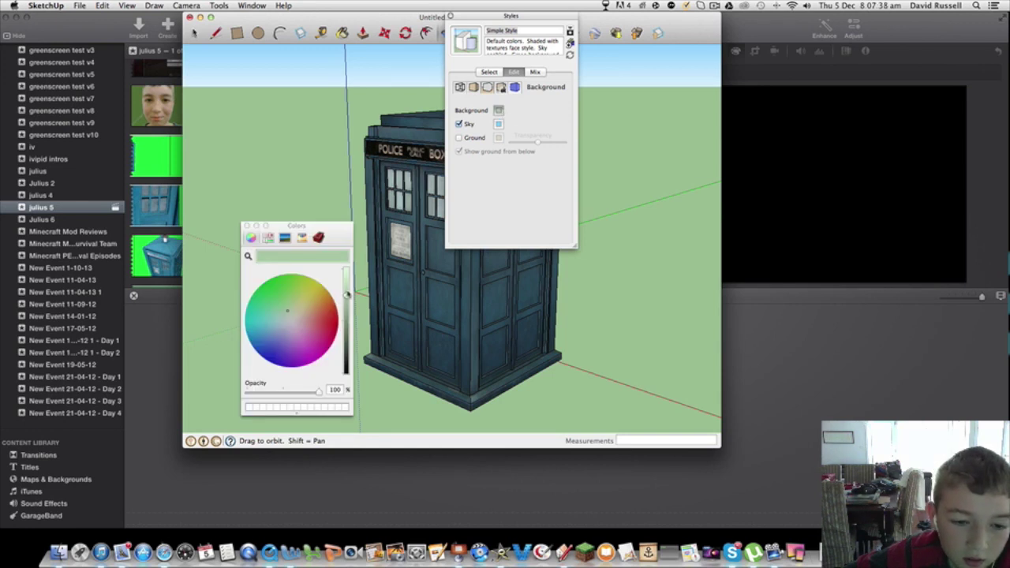
{"action": "left_click_drag", "start_coordinate": [347, 295], "coordinate": [346, 270]}
{"action": "left_click", "coordinate": [261, 286]}
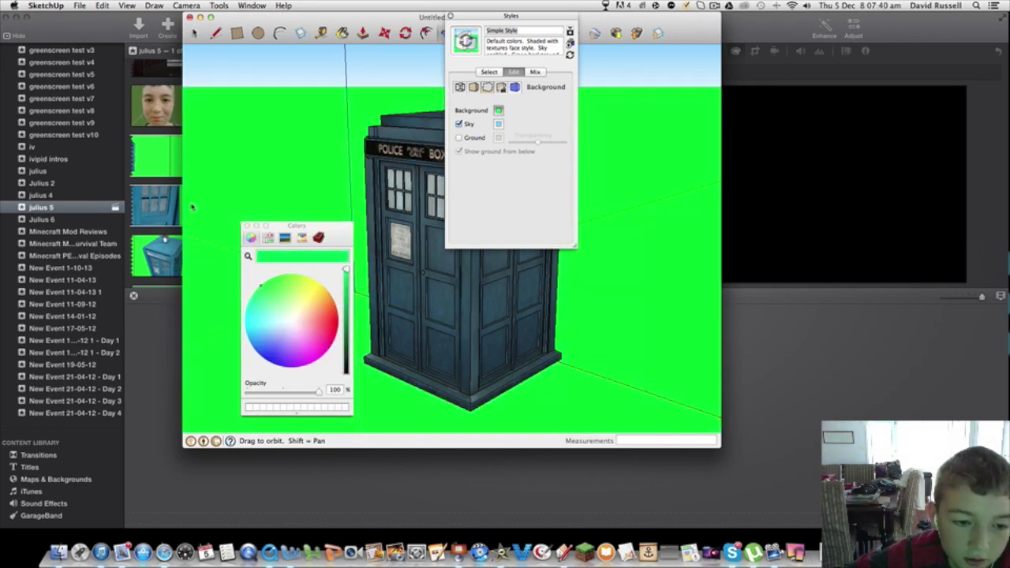
{"action": "left_click", "coordinate": [459, 125]}
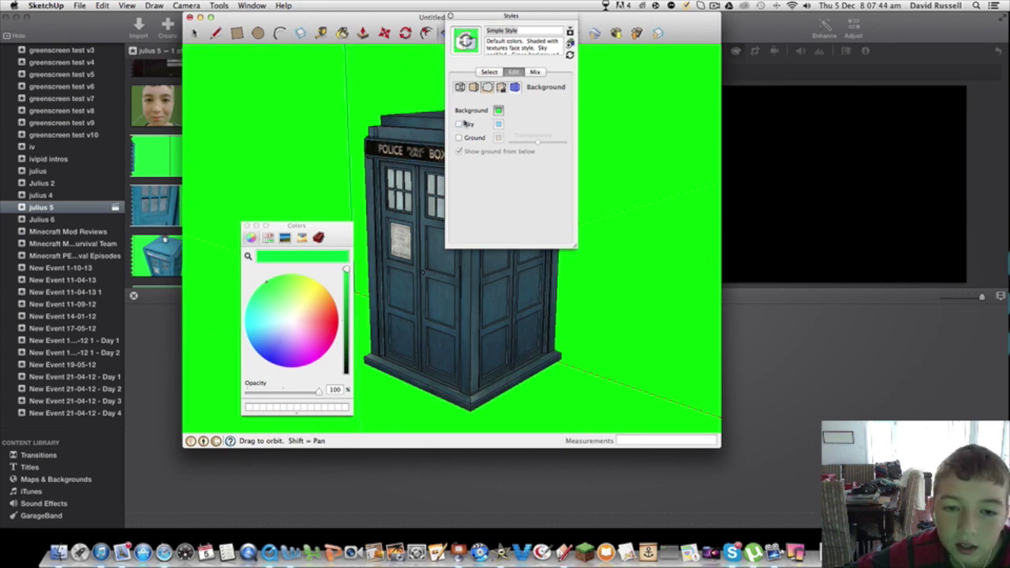
{"action": "left_click", "coordinate": [459, 125]}
{"action": "left_click", "coordinate": [459, 125]}
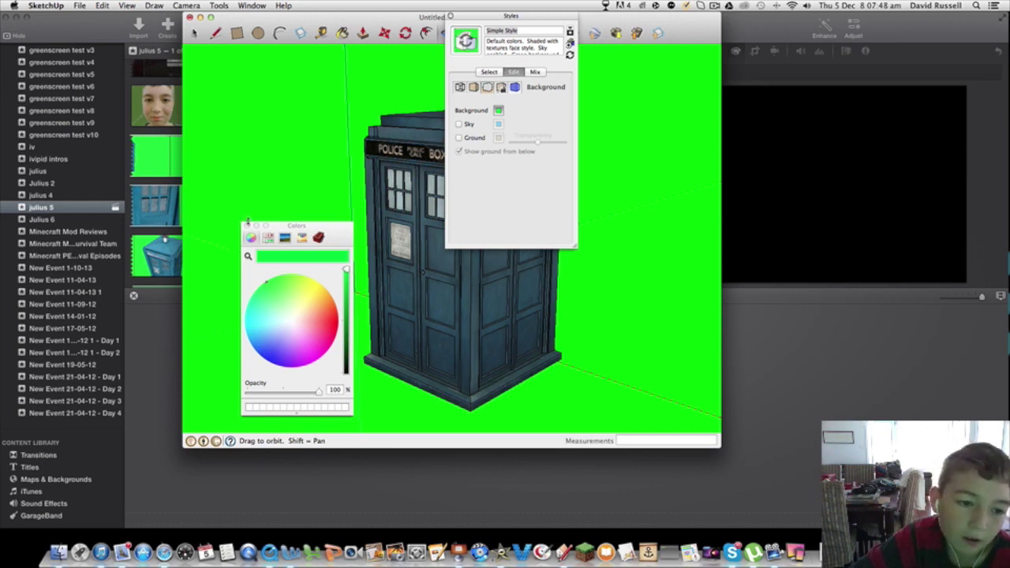
{"action": "left_click", "coordinate": [247, 227]}
{"action": "left_click", "coordinate": [450, 16]}
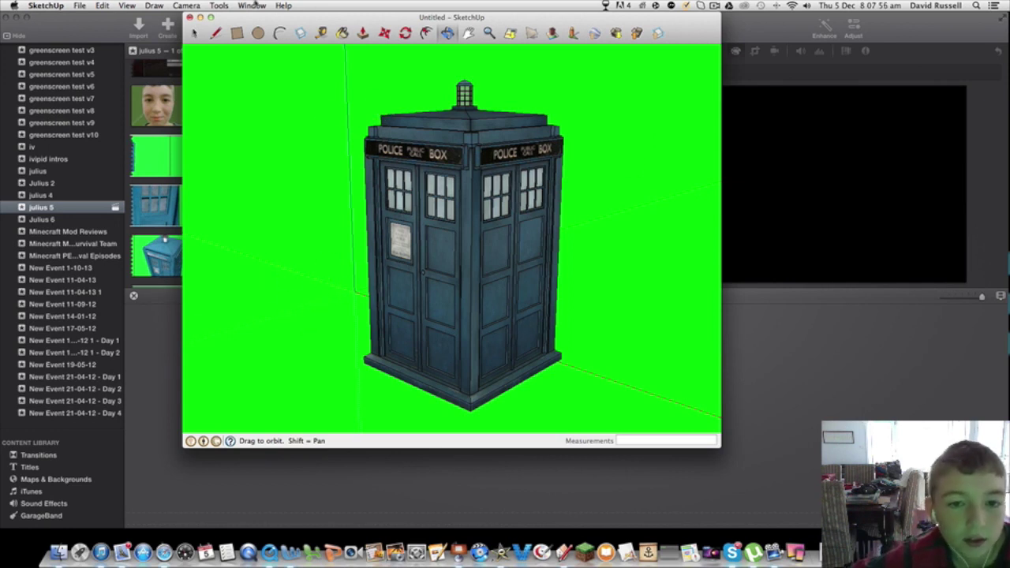
{"action": "left_click", "coordinate": [125, 5]}
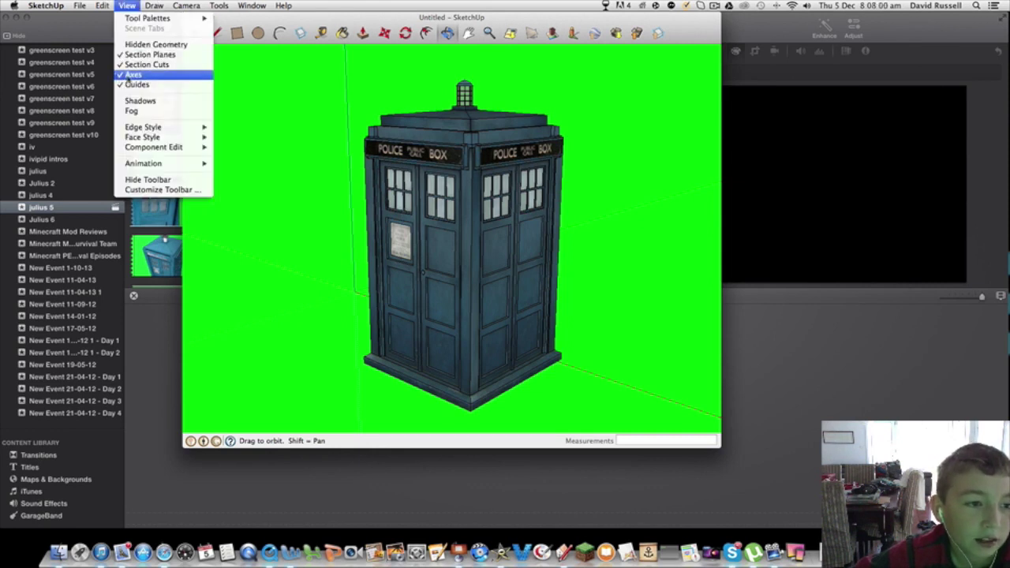
Turn off the axes and orbit the TARDIS slightly.
{"action": "left_click", "coordinate": [129, 75]}
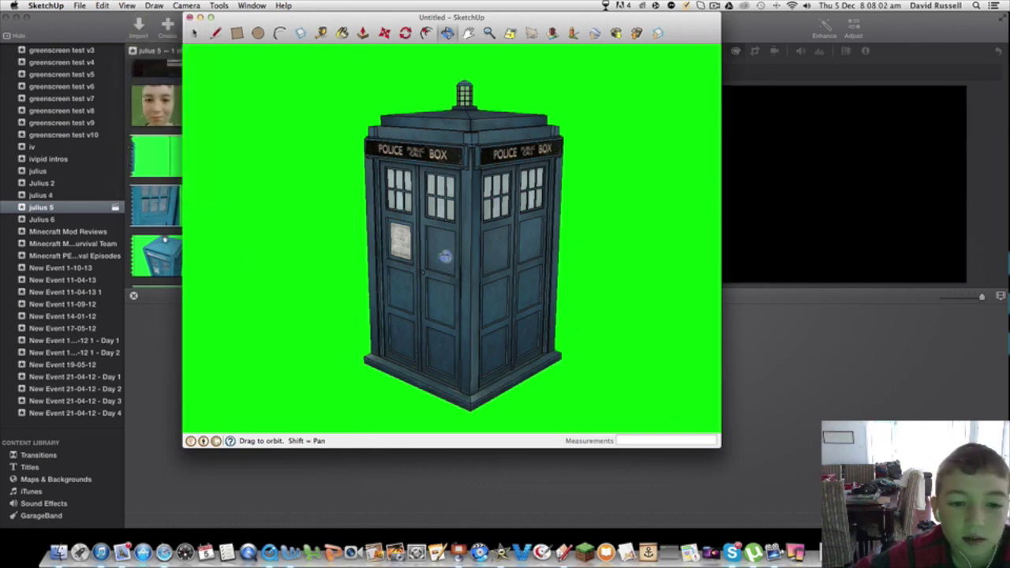
{"action": "left_click_drag", "start_coordinate": [656, 255], "coordinate": [633, 234]}
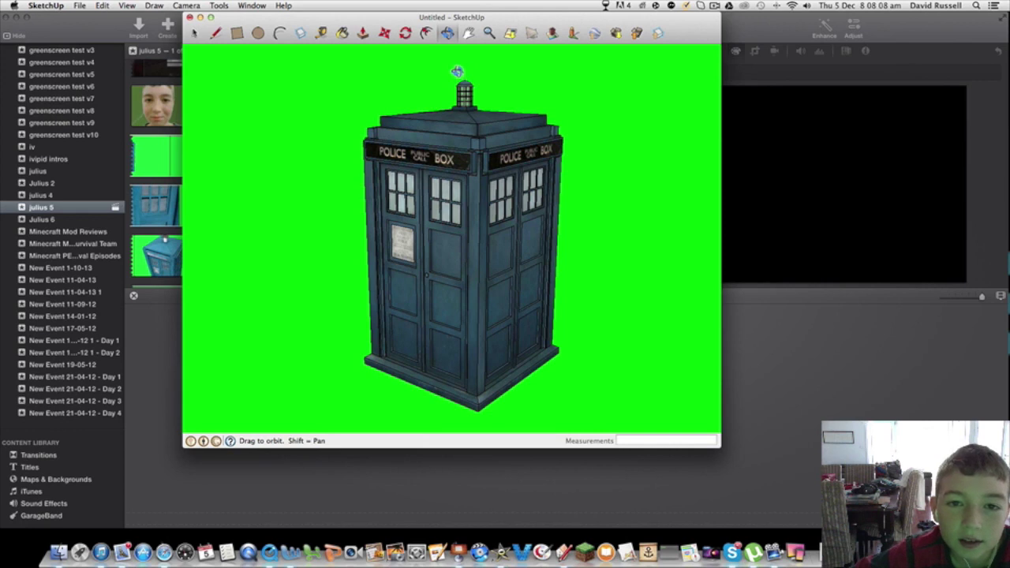
{"action": "left_click", "coordinate": [88, 6]}
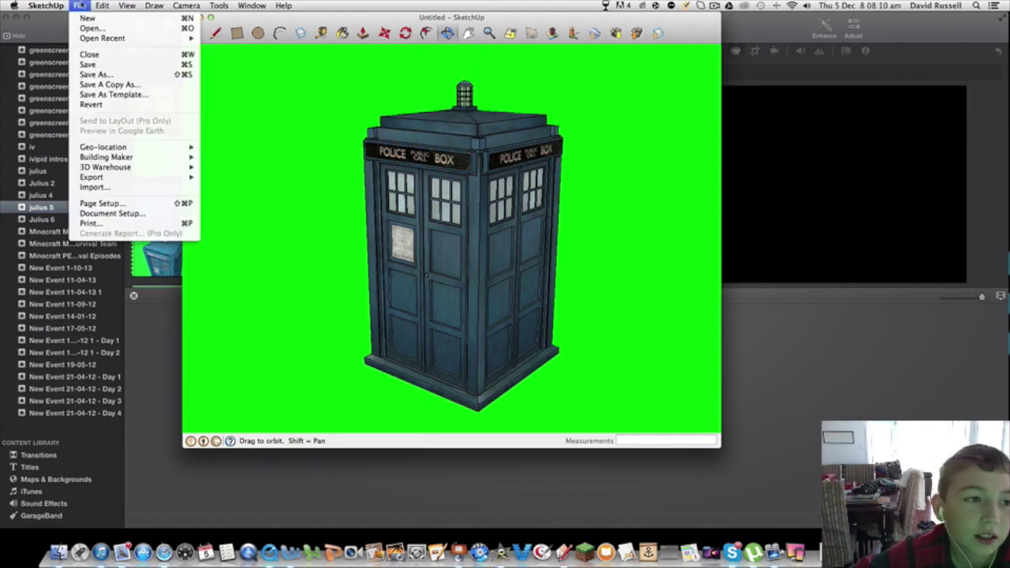
{"action": "mouse_move", "coordinate": [102, 5]}
{"action": "mouse_move", "coordinate": [186, 7]}
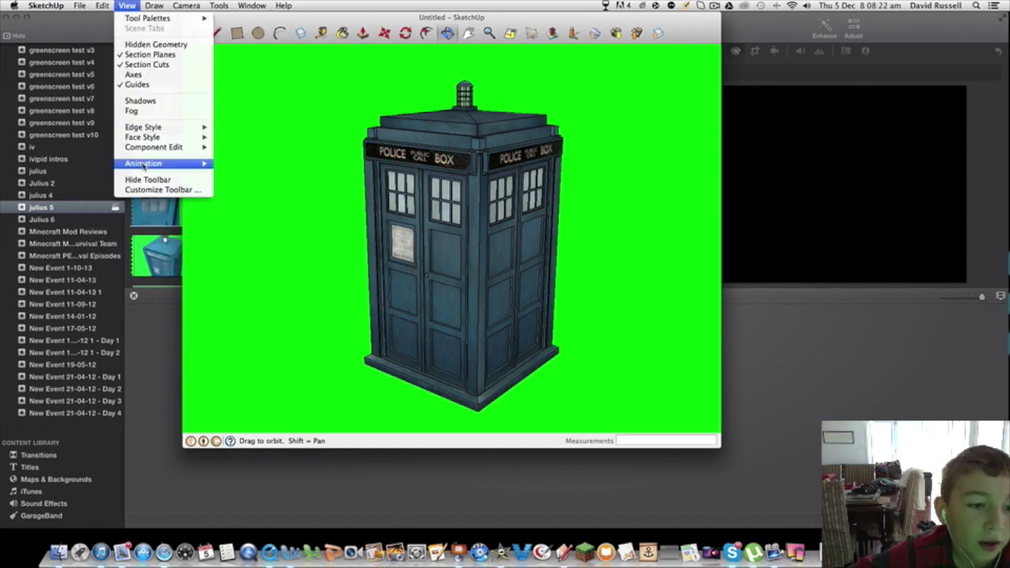
Add Scene 1 from the angled overview, saving the style changes as a new style.
{"action": "mouse_move", "coordinate": [190, 164]}
{"action": "left_click", "coordinate": [265, 166]}
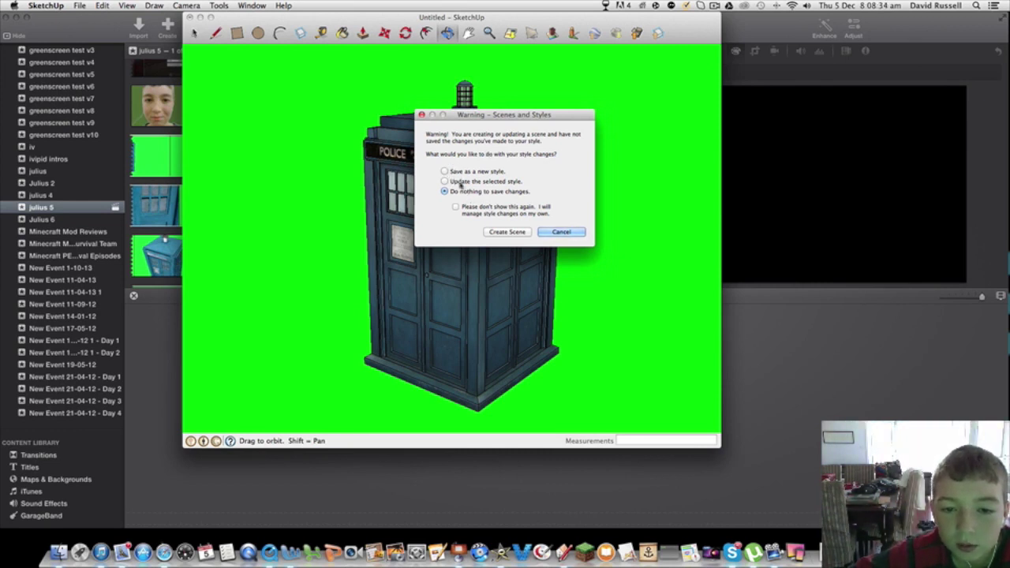
{"action": "left_click", "coordinate": [444, 172]}
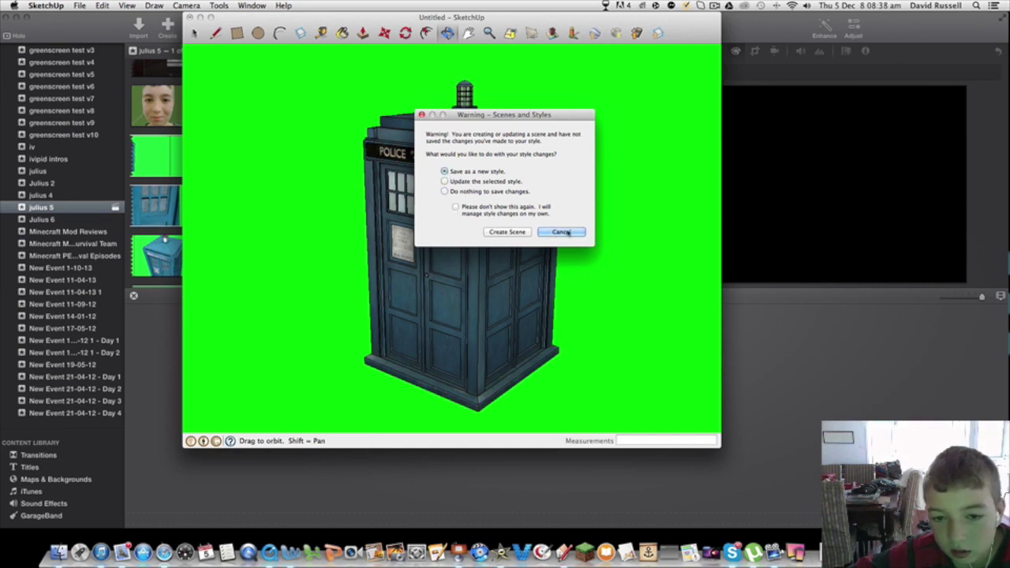
{"action": "left_click", "coordinate": [514, 233]}
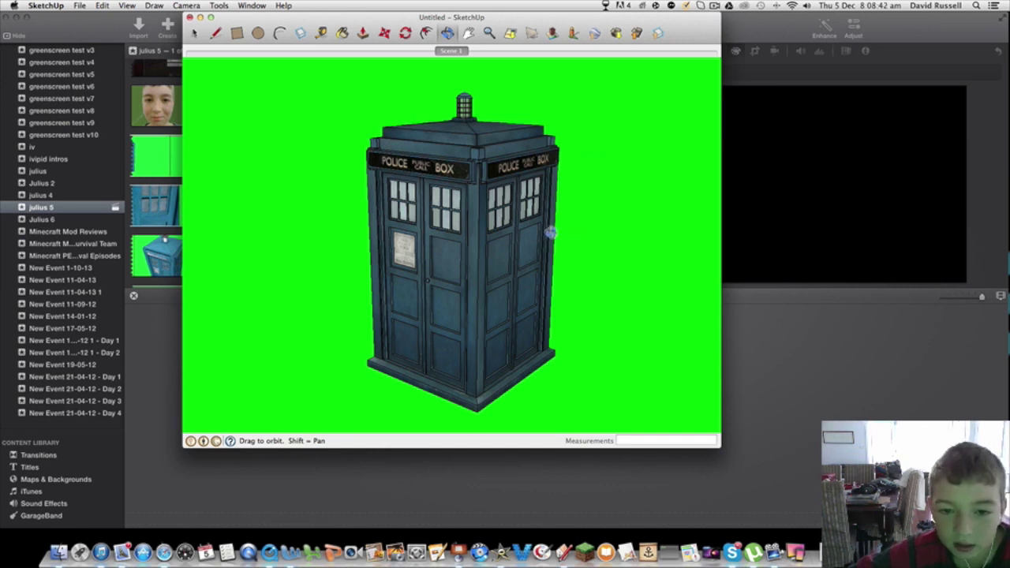
Orbit and zoom to a close front view of the TARDIS and add it as Scene 2.
{"action": "left_click_drag", "start_coordinate": [562, 230], "coordinate": [388, 203]}
{"action": "scroll", "coordinate": [411, 211], "scroll_direction": "up", "scroll_amount": 5}
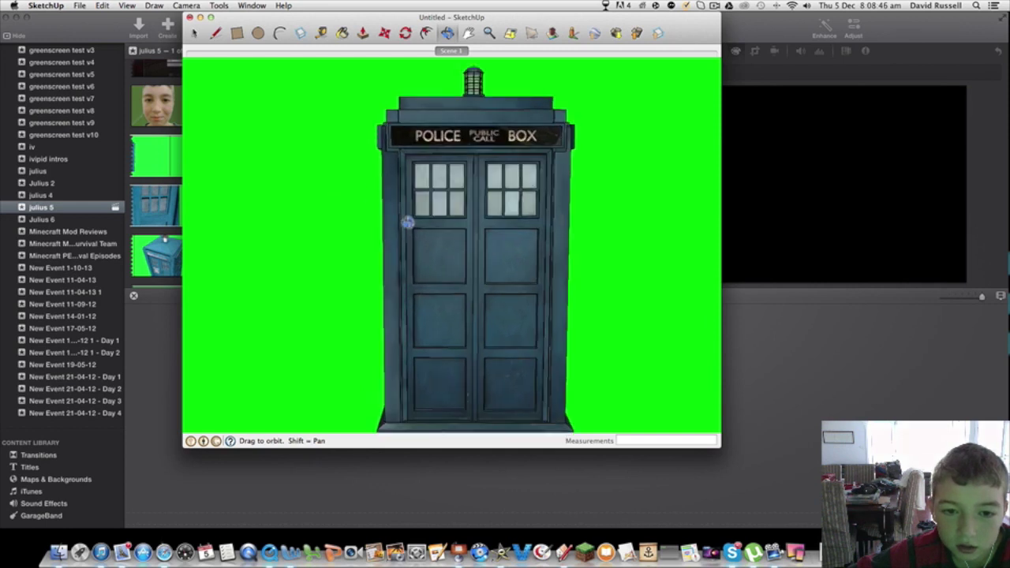
{"action": "left_click_drag", "start_coordinate": [455, 219], "coordinate": [505, 219]}
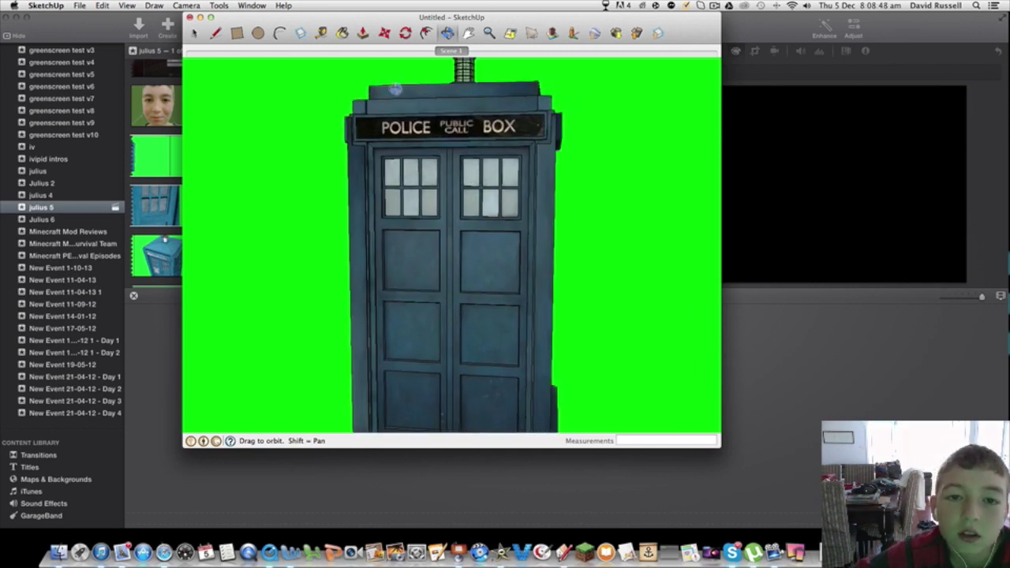
{"action": "left_click", "coordinate": [131, 5]}
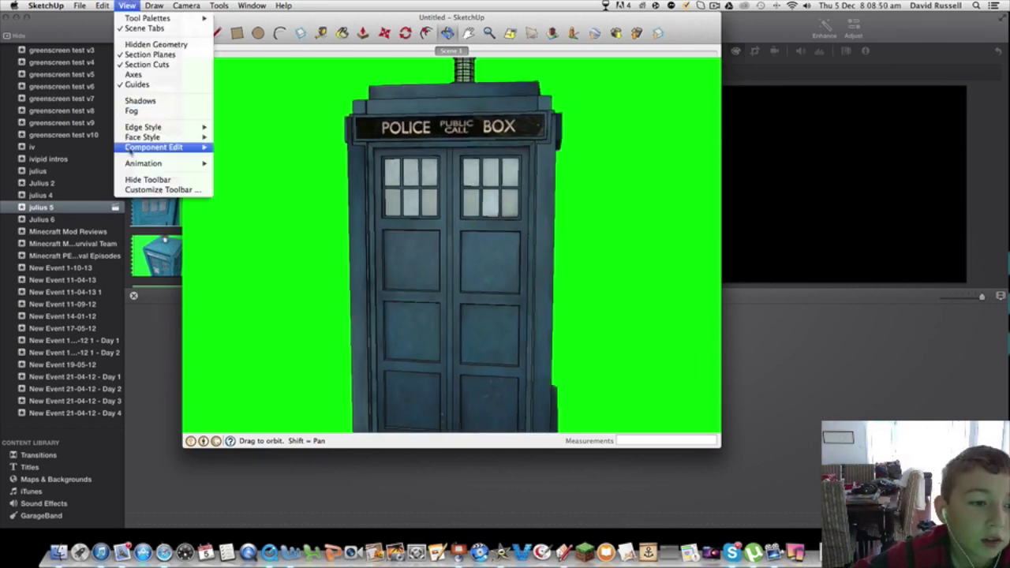
{"action": "mouse_move", "coordinate": [187, 166]}
{"action": "left_click", "coordinate": [240, 163]}
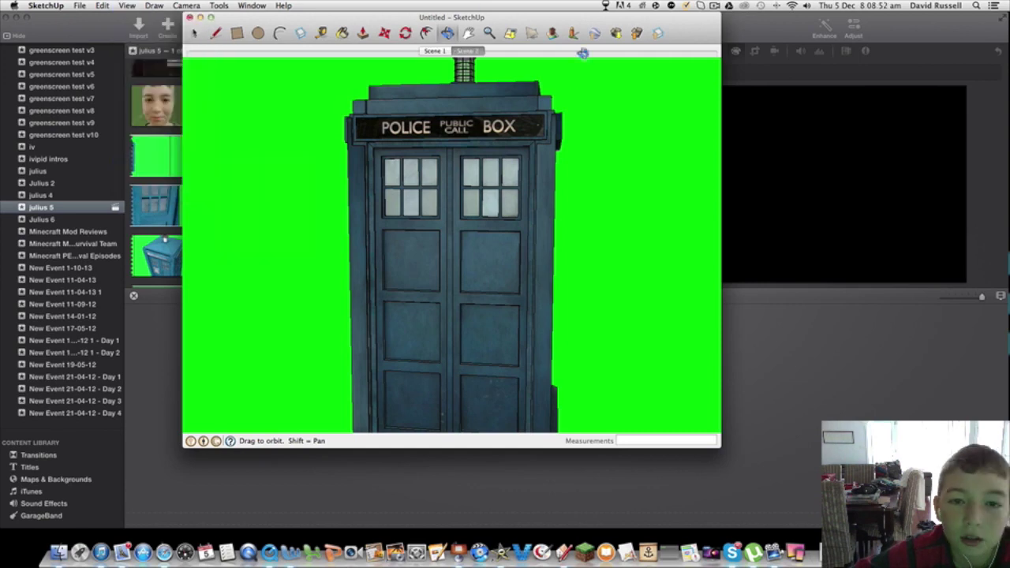
Orbit to the TARDIS's left side, pan it right, and add Scene 3.
{"action": "left_click_drag", "start_coordinate": [623, 249], "coordinate": [480, 261]}
{"action": "left_click", "coordinate": [434, 51]}
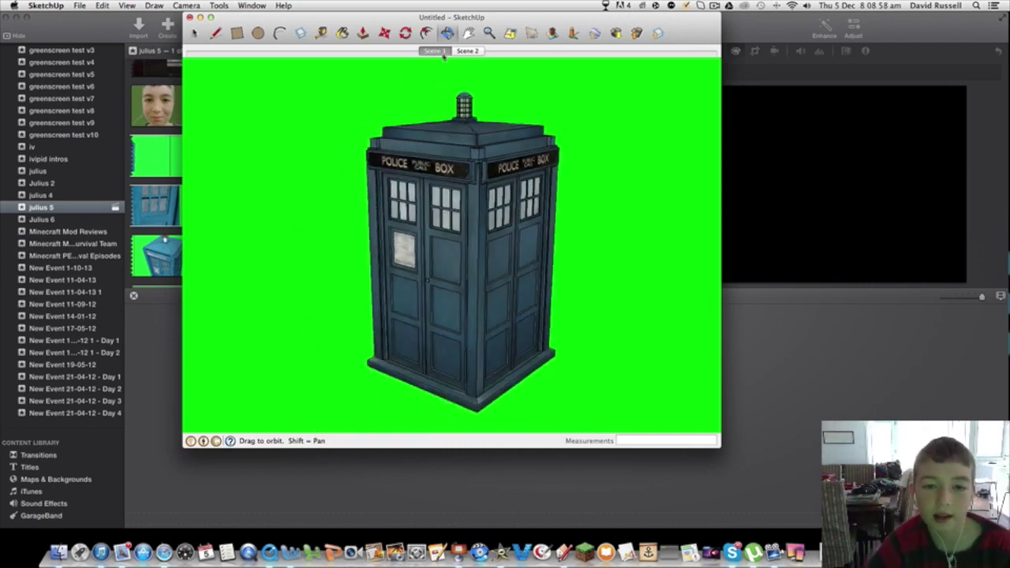
{"action": "left_click", "coordinate": [466, 51]}
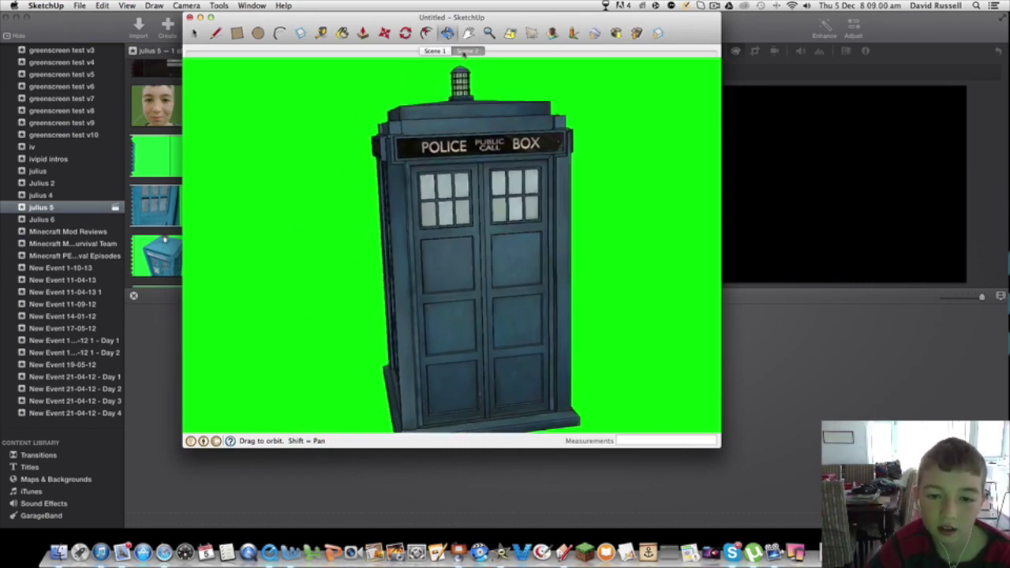
{"action": "left_click_drag", "start_coordinate": [589, 231], "coordinate": [344, 249]}
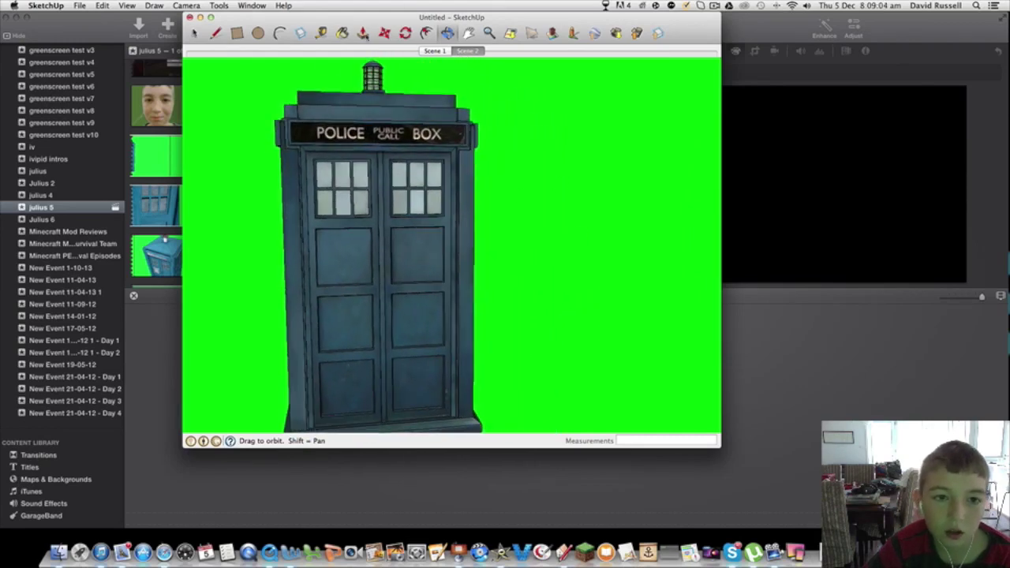
{"action": "key", "text": "h"}
{"action": "left_click_drag", "start_coordinate": [350, 190], "coordinate": [467, 163]}
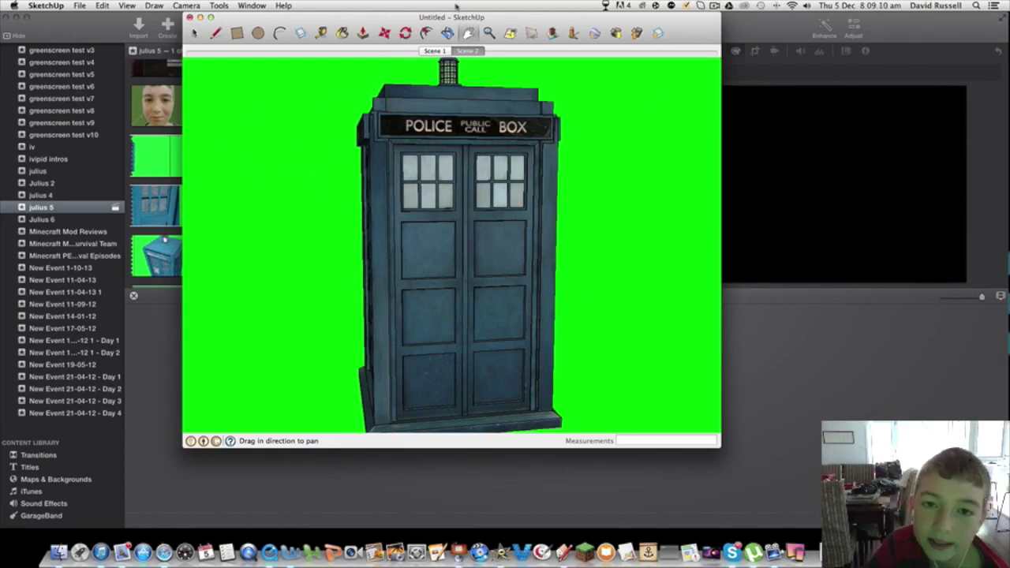
{"action": "left_click", "coordinate": [126, 6]}
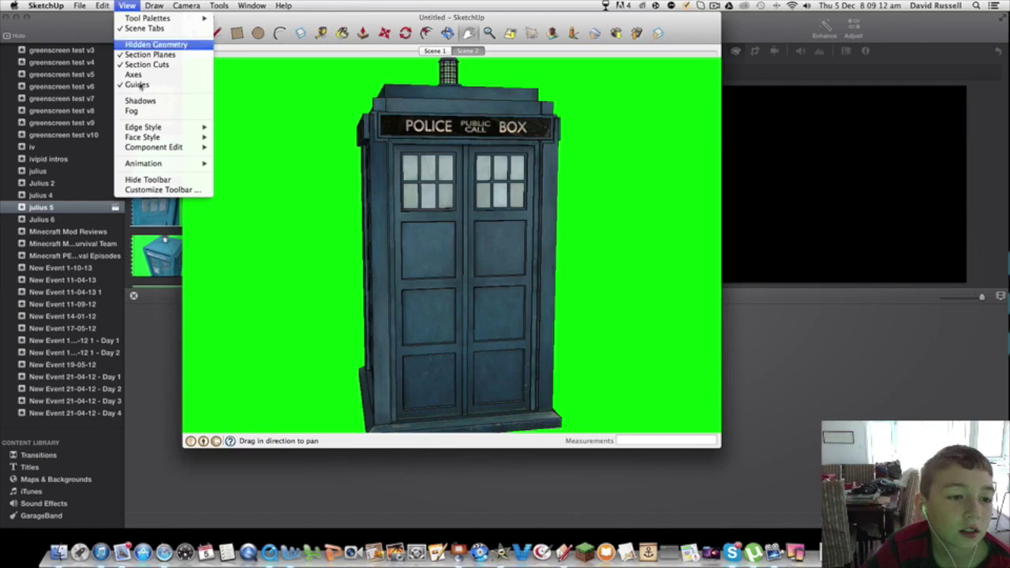
{"action": "mouse_move", "coordinate": [170, 163]}
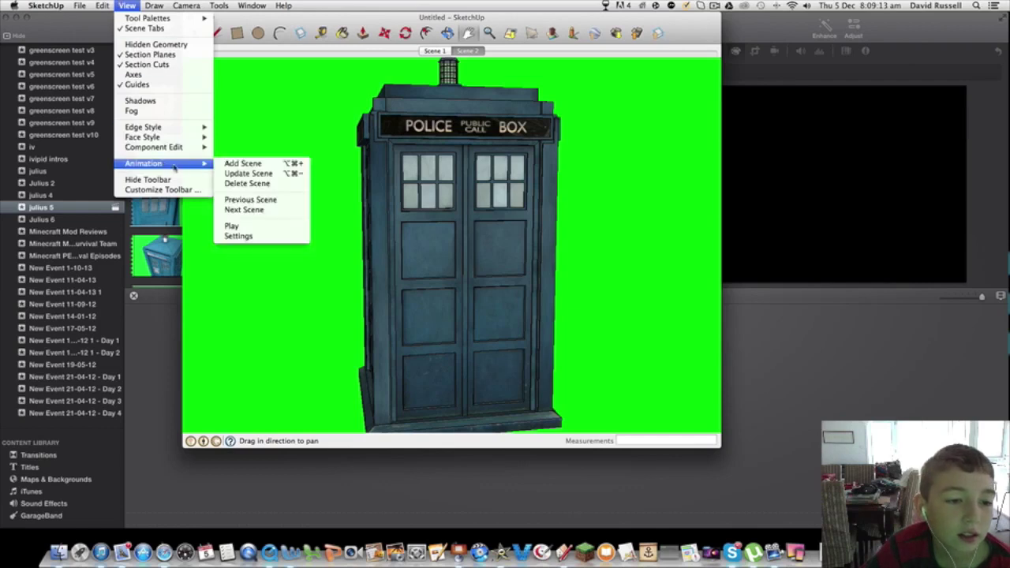
{"action": "left_click", "coordinate": [244, 163]}
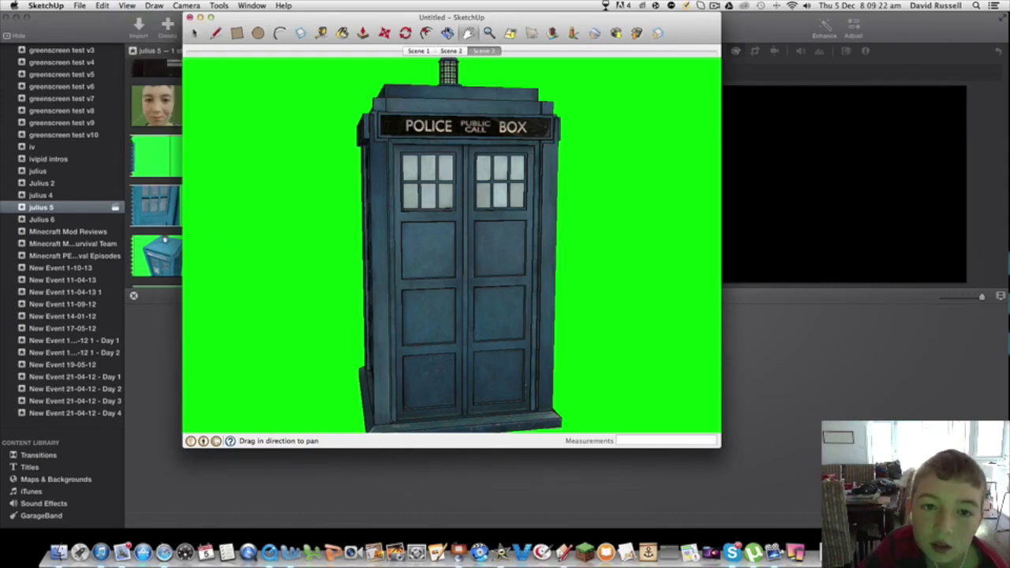
Orbit around the TARDIS from below and above, ending on a straight-on front door view.
{"action": "key", "text": "o"}
{"action": "left_click_drag", "start_coordinate": [488, 91], "coordinate": [576, 104]}
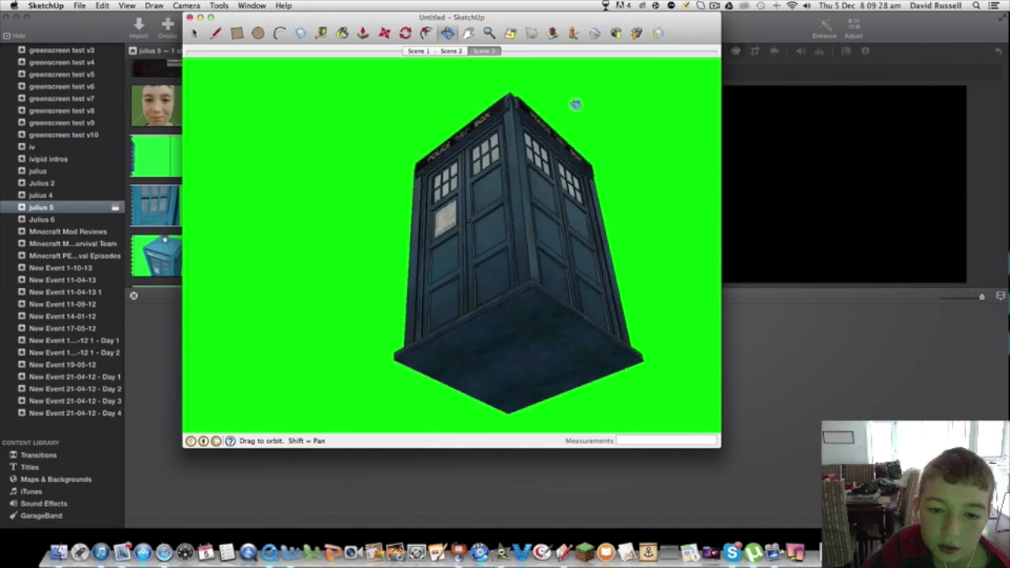
{"action": "left_click_drag", "start_coordinate": [473, 312], "coordinate": [521, 344]}
{"action": "scroll", "coordinate": [523, 316], "scroll_direction": "up", "scroll_amount": 3}
{"action": "left_click_drag", "start_coordinate": [490, 143], "coordinate": [535, 300]}
{"action": "scroll", "coordinate": [535, 300], "scroll_direction": "down", "scroll_amount": 6}
{"action": "scroll", "coordinate": [534, 300], "scroll_direction": "up", "scroll_amount": 6}
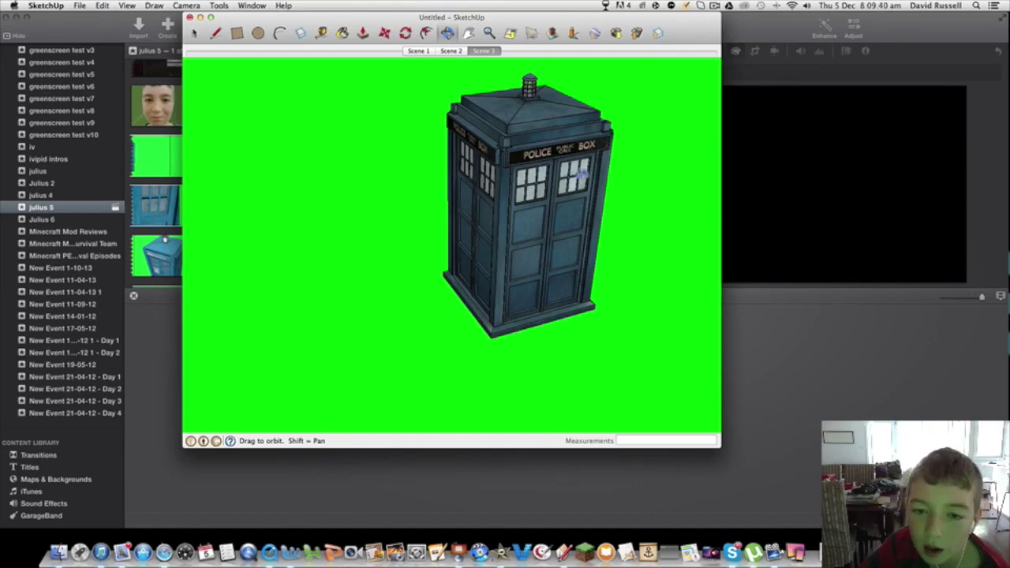
{"action": "left_click_drag", "start_coordinate": [578, 176], "coordinate": [447, 288]}
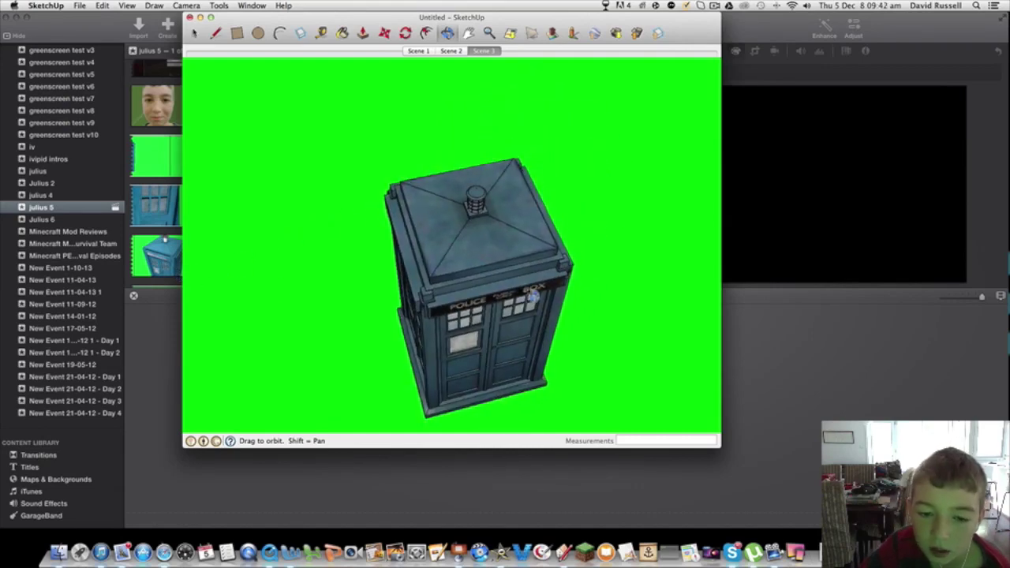
{"action": "left_click_drag", "start_coordinate": [533, 297], "coordinate": [447, 79]}
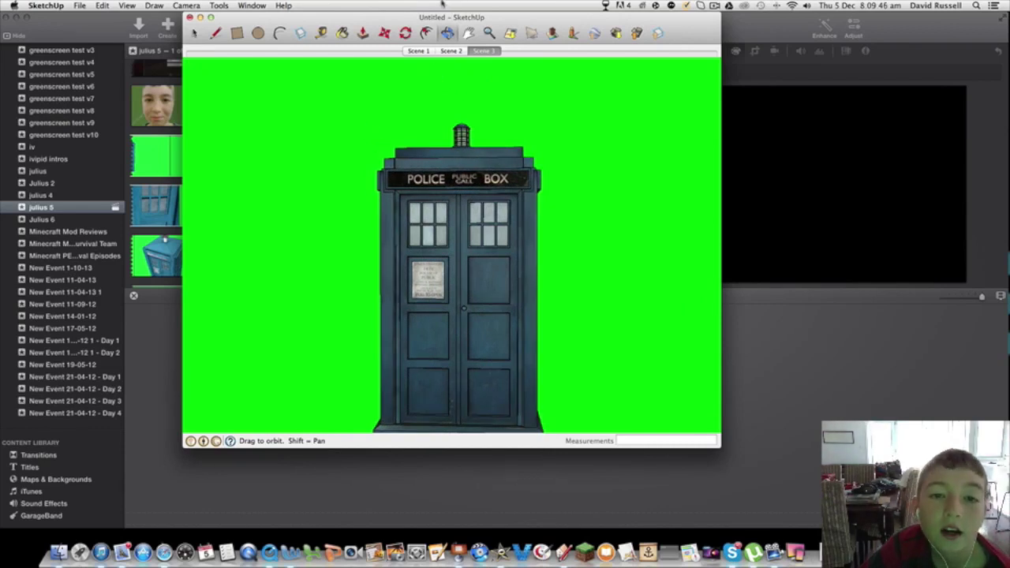
Pan and zoom to centre the TARDIS front-on, then save the view as Scene 4.
{"action": "left_click", "coordinate": [468, 32]}
{"action": "mouse_move", "coordinate": [441, 230]}
{"action": "left_mouse_down"}
{"action": "mouse_move", "coordinate": [457, 212]}
{"action": "mouse_move", "coordinate": [460, 229]}
{"action": "left_mouse_up"}
{"action": "scroll", "coordinate": [490, 211], "scroll_direction": "up", "scroll_amount": 3}
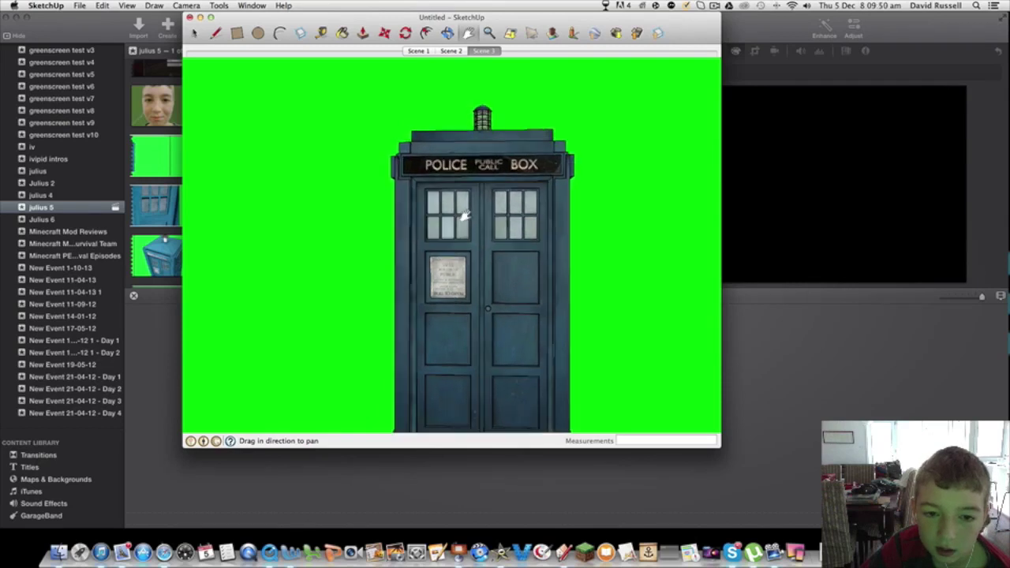
{"action": "left_click_drag", "start_coordinate": [598, 253], "coordinate": [583, 200]}
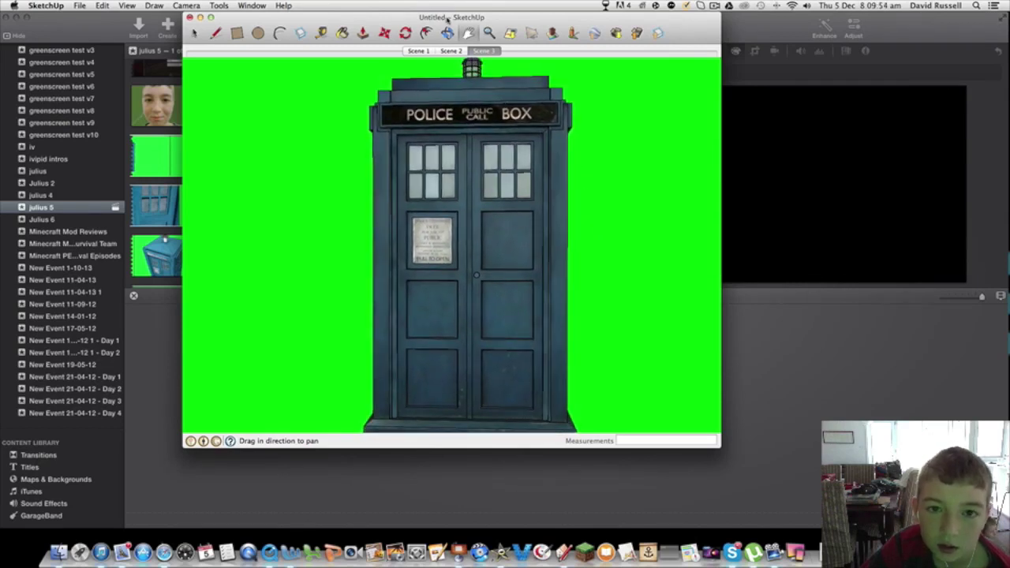
{"action": "scroll", "coordinate": [488, 166], "scroll_direction": "down", "scroll_amount": 1}
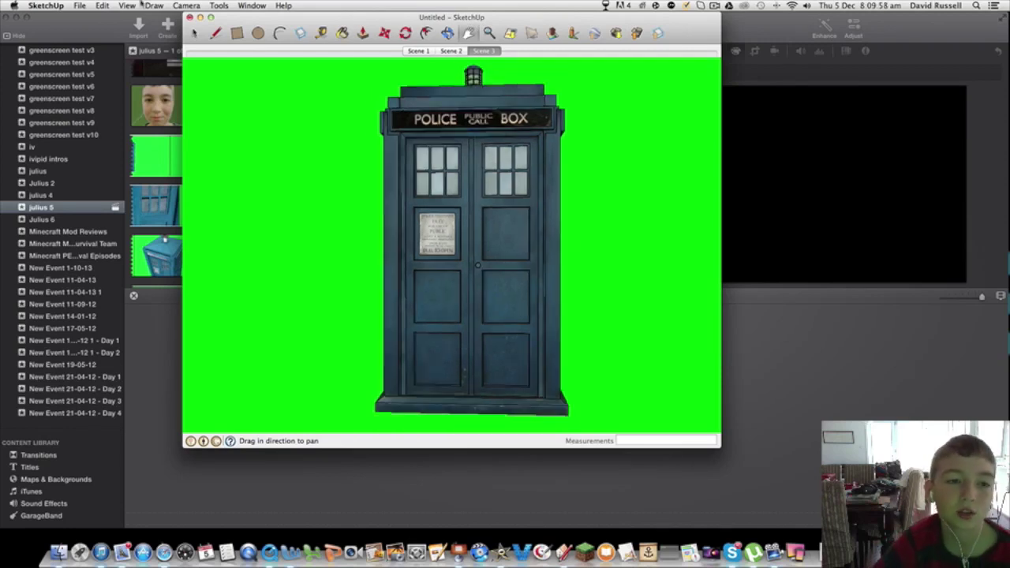
{"action": "left_click", "coordinate": [87, 5]}
{"action": "mouse_move", "coordinate": [104, 5]}
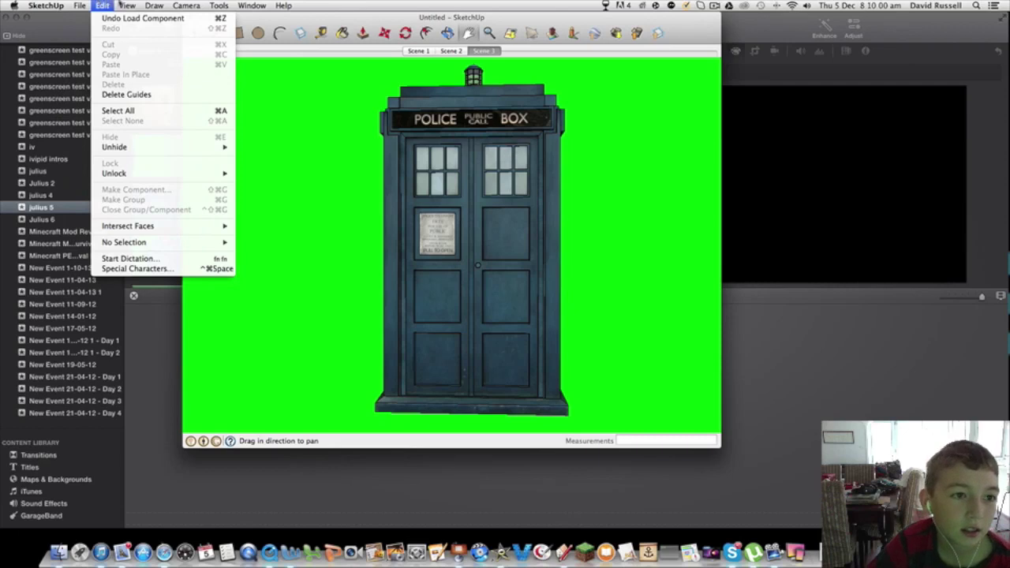
{"action": "mouse_move", "coordinate": [172, 167]}
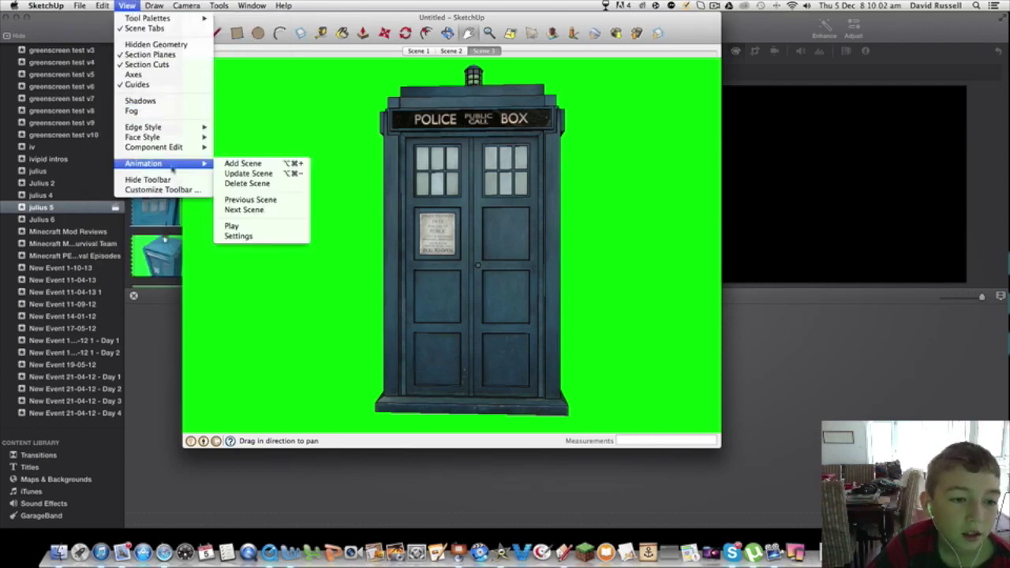
{"action": "left_click", "coordinate": [238, 165]}
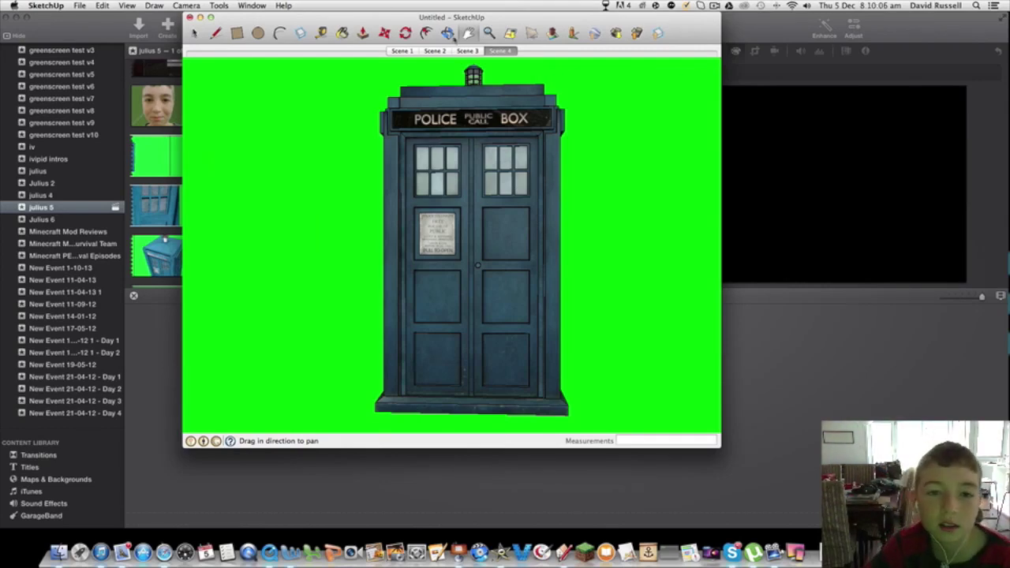
Orbit to a high overhead three-quarter view, save it as Scene 5, and return to Scene 1.
{"action": "left_click", "coordinate": [448, 34]}
{"action": "left_click_drag", "start_coordinate": [586, 171], "coordinate": [424, 403]}
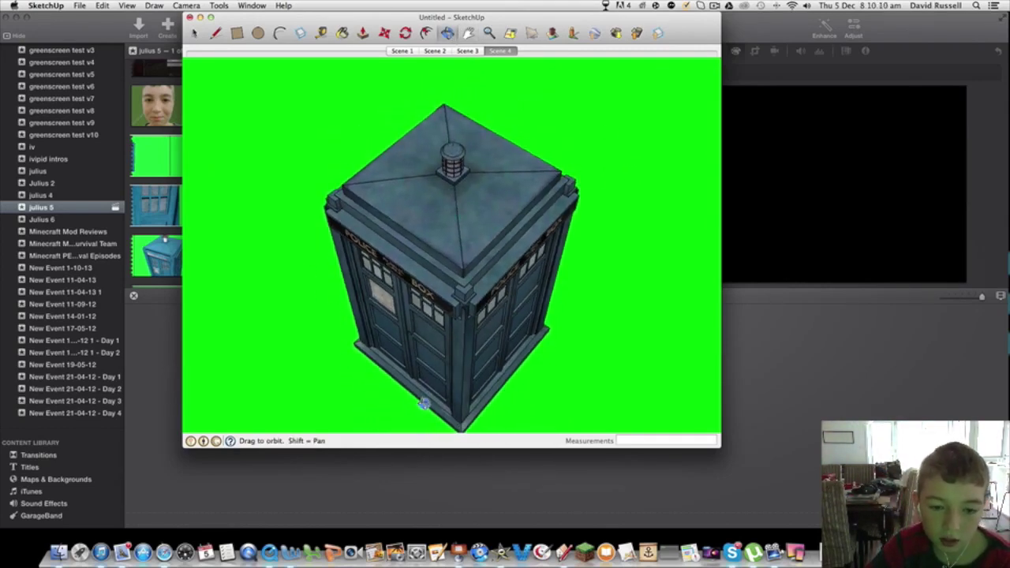
{"action": "left_click", "coordinate": [103, 6]}
{"action": "mouse_move", "coordinate": [127, 6]}
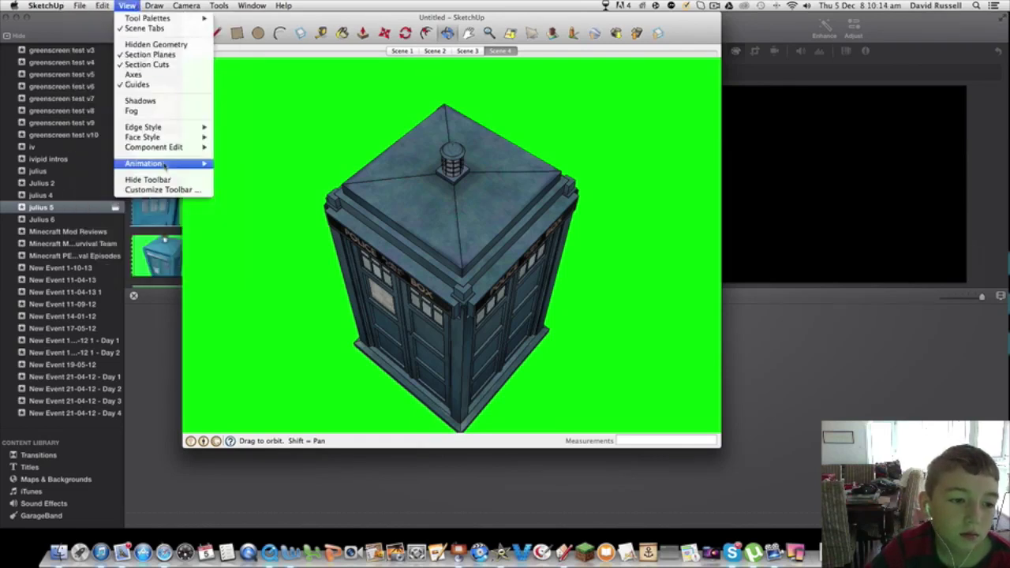
{"action": "mouse_move", "coordinate": [158, 164]}
{"action": "left_click", "coordinate": [241, 163]}
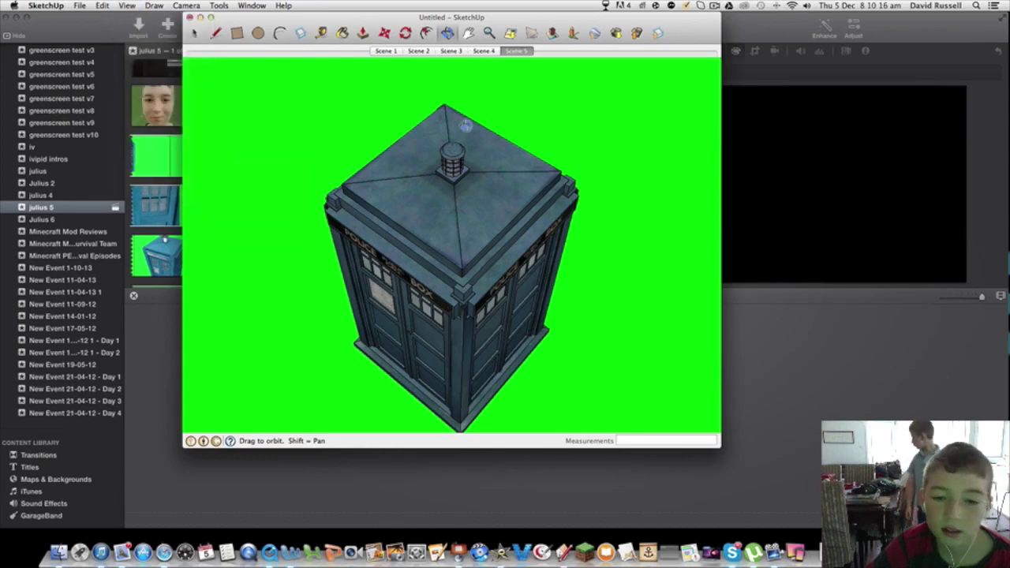
{"action": "left_click", "coordinate": [377, 51]}
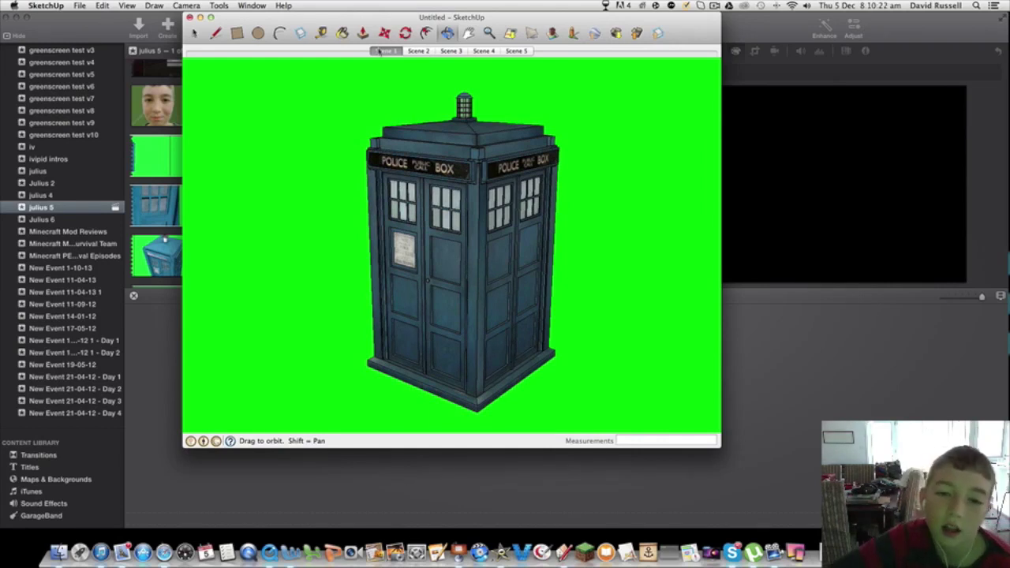
Cycle through TARDIS Scenes 2–4, maximize the window, then view Scene 5 and return to Scene 1.
{"action": "left_click", "coordinate": [416, 50]}
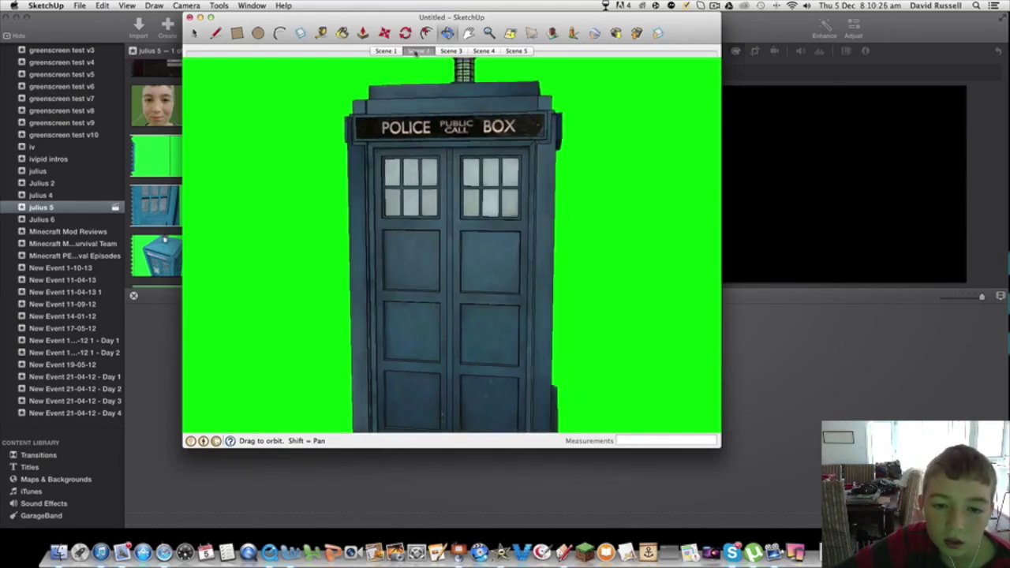
{"action": "left_click", "coordinate": [447, 50]}
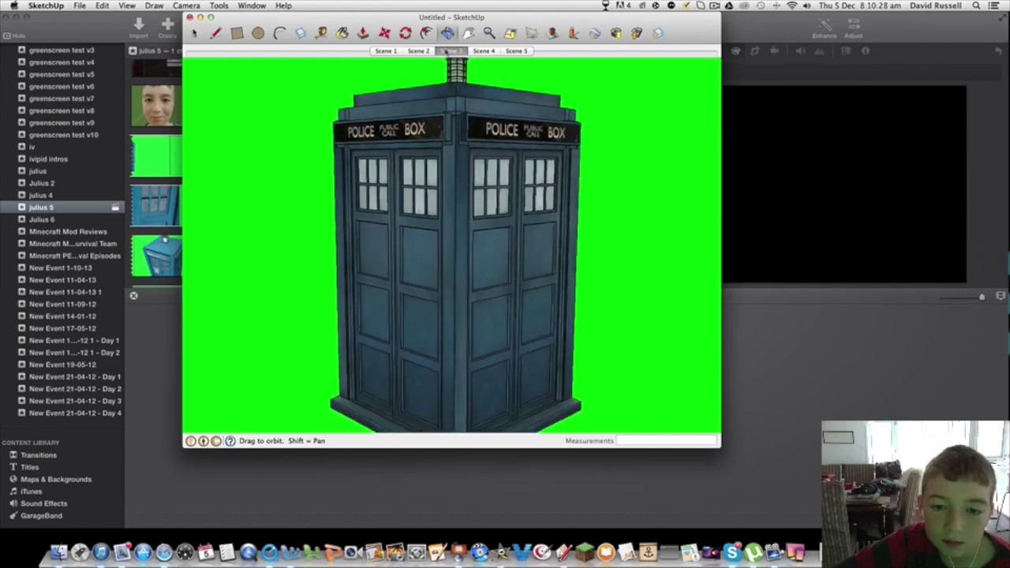
{"action": "left_click", "coordinate": [485, 51]}
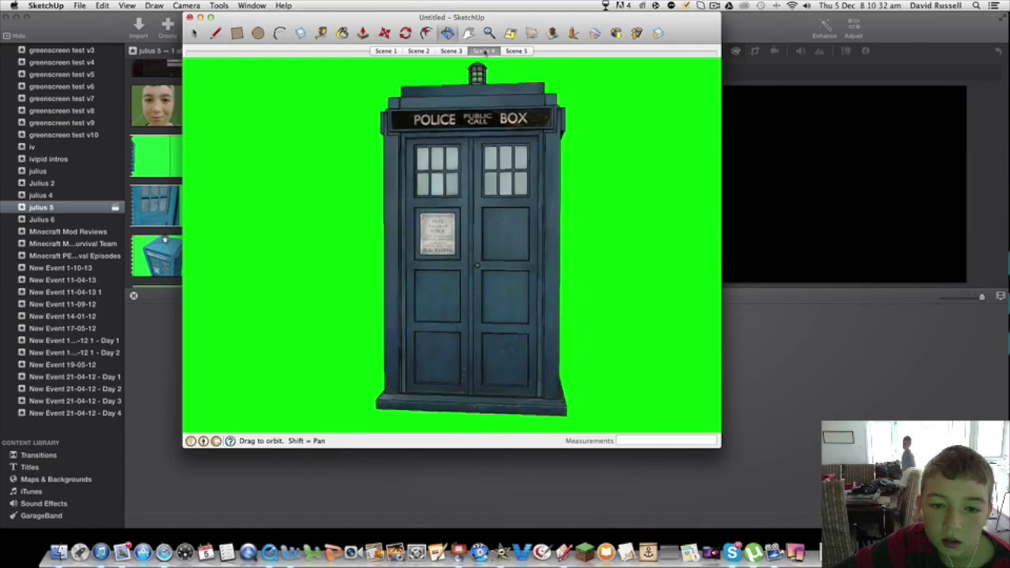
{"action": "left_click", "coordinate": [210, 16]}
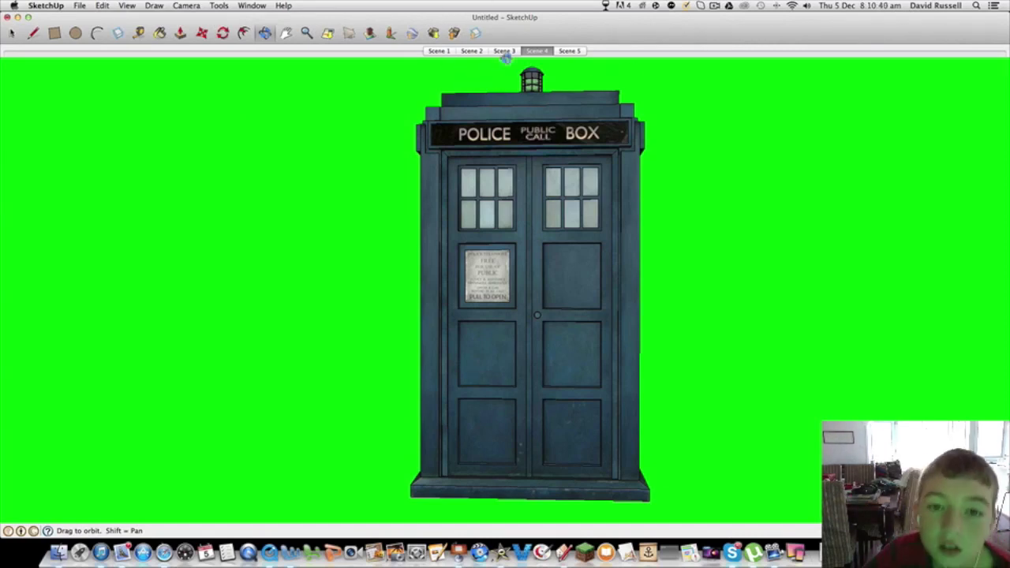
{"action": "left_click", "coordinate": [581, 51]}
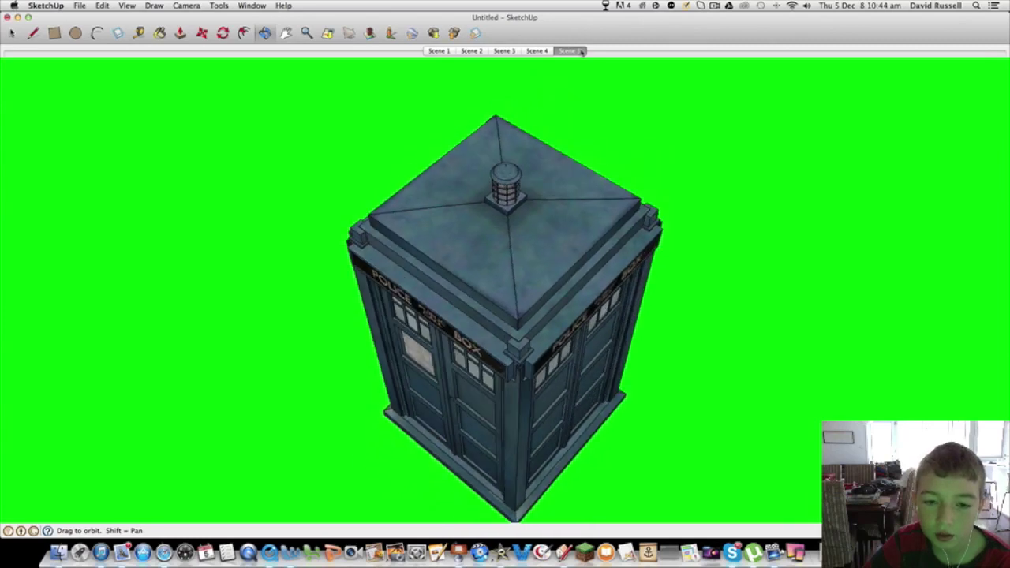
{"action": "left_click", "coordinate": [433, 51]}
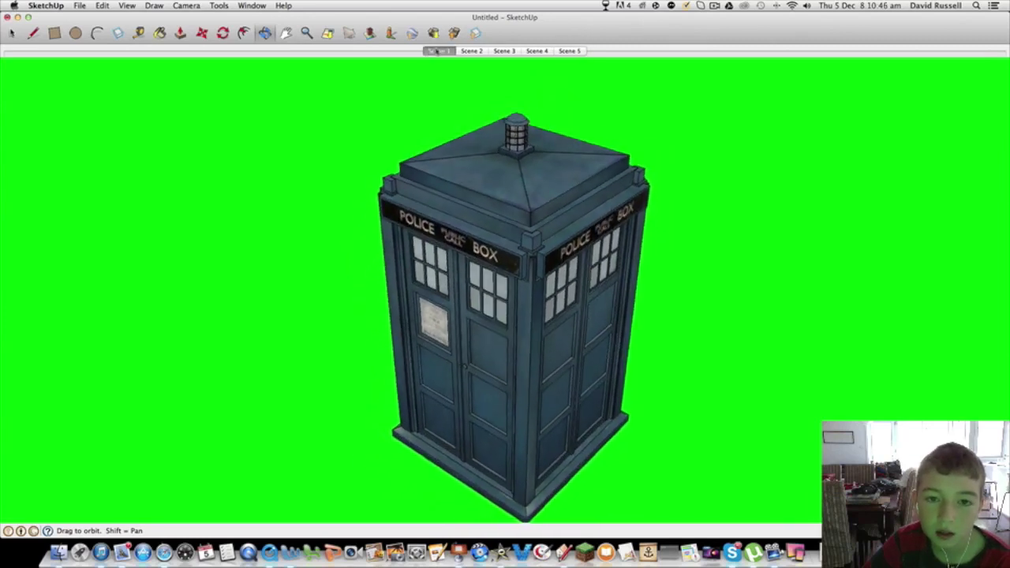
{"action": "left_click", "coordinate": [79, 6]}
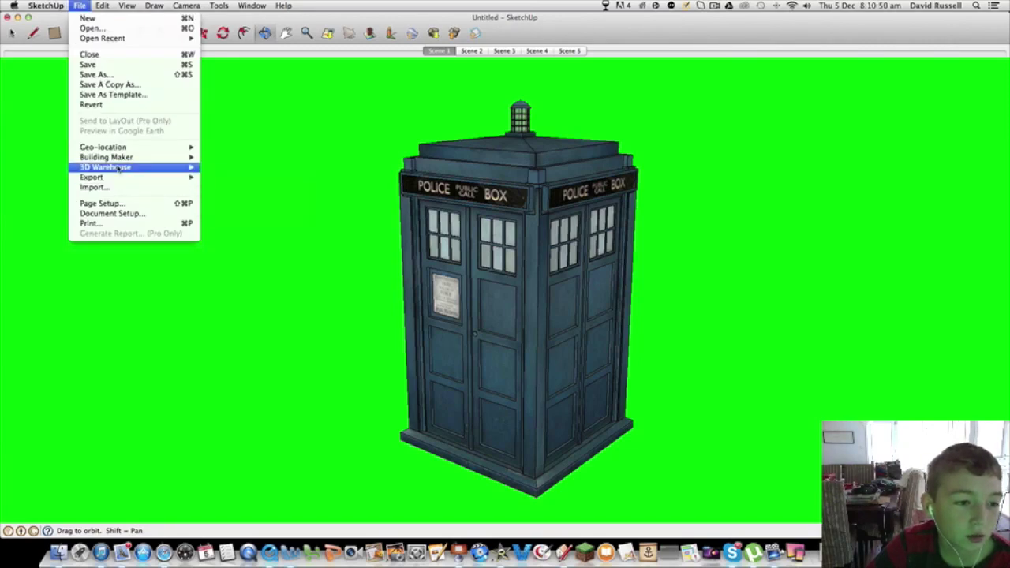
Shrink SketchUp to the left half, slide iMovie left, and select TARDIS 2.mov on the desktop.
{"action": "mouse_move", "coordinate": [117, 178]}
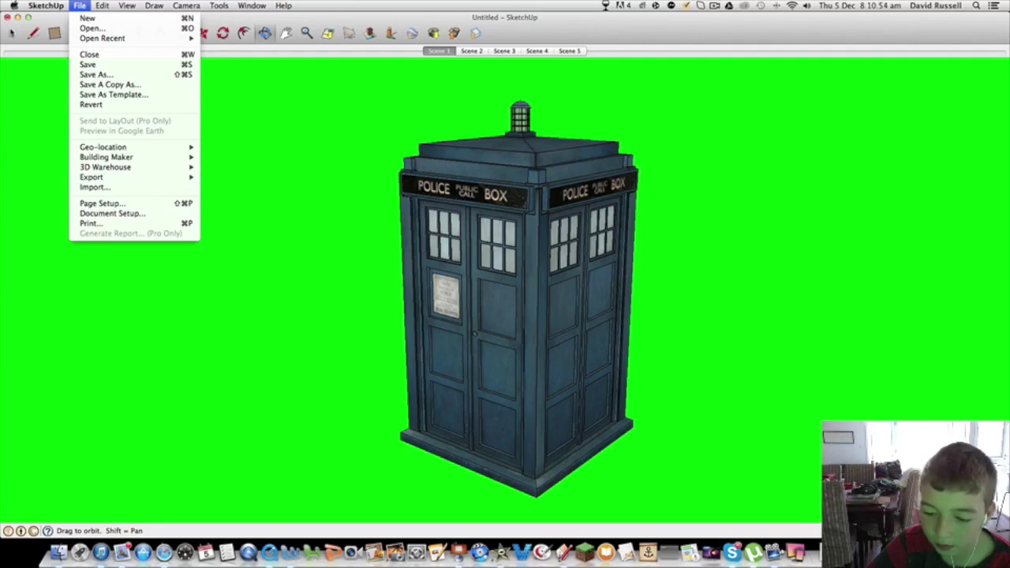
{"action": "key", "text": "super+Tab"}
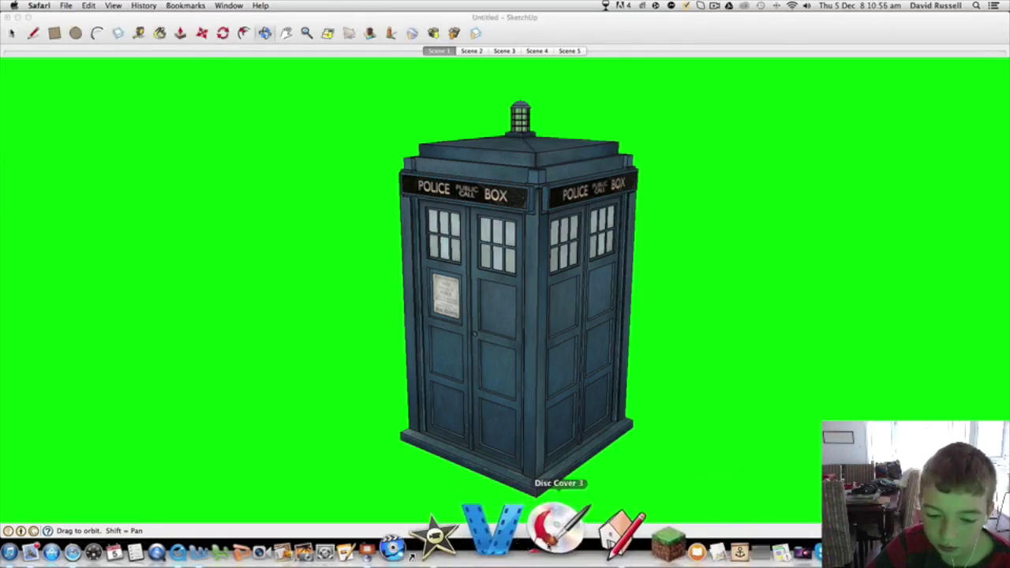
{"action": "double_click", "coordinate": [319, 16]}
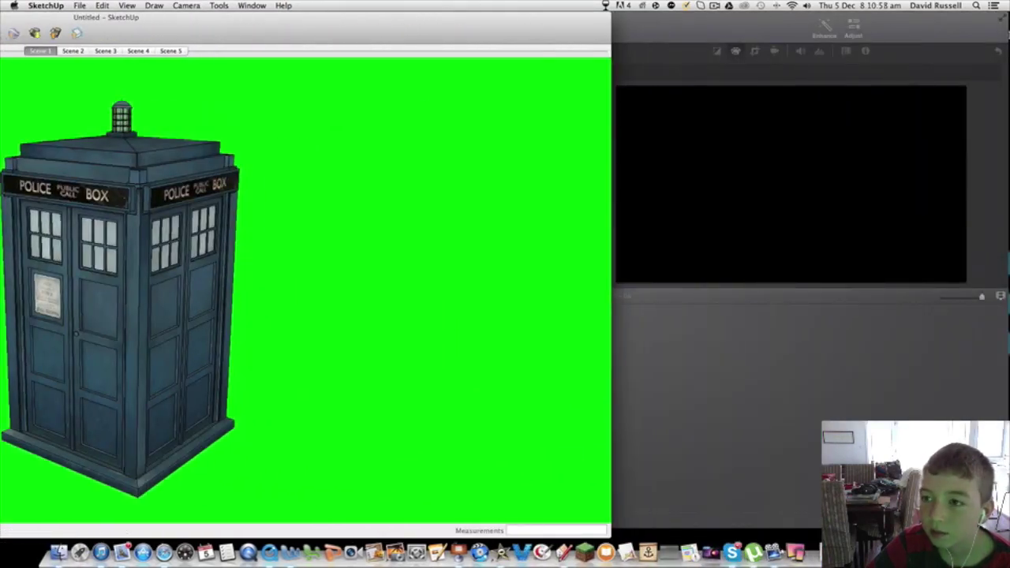
{"action": "left_click", "coordinate": [946, 30]}
{"action": "left_click_drag", "start_coordinate": [710, 21], "coordinate": [539, 29]}
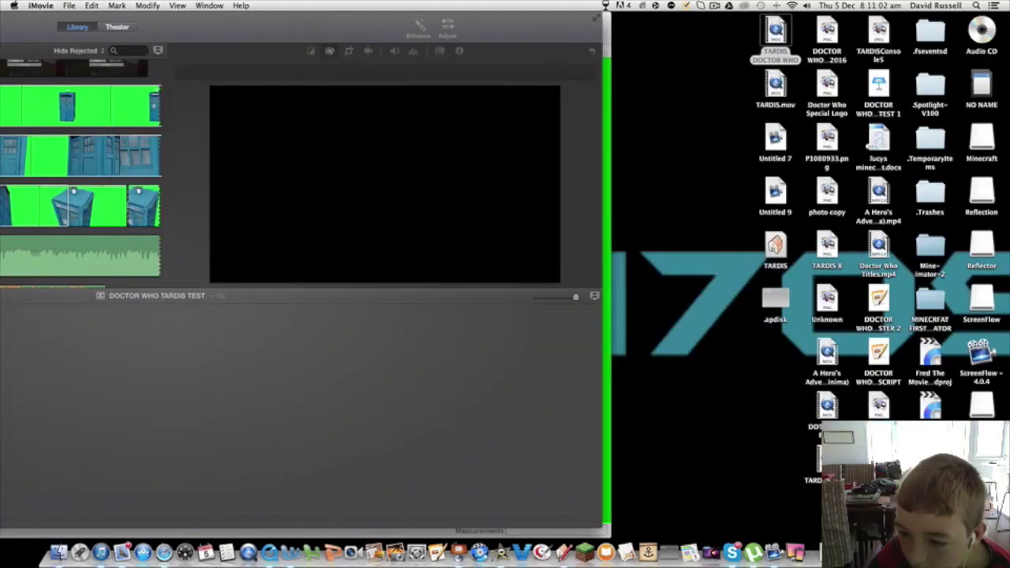
{"action": "key", "text": "super+Tab"}
{"action": "left_click", "coordinate": [815, 462]}
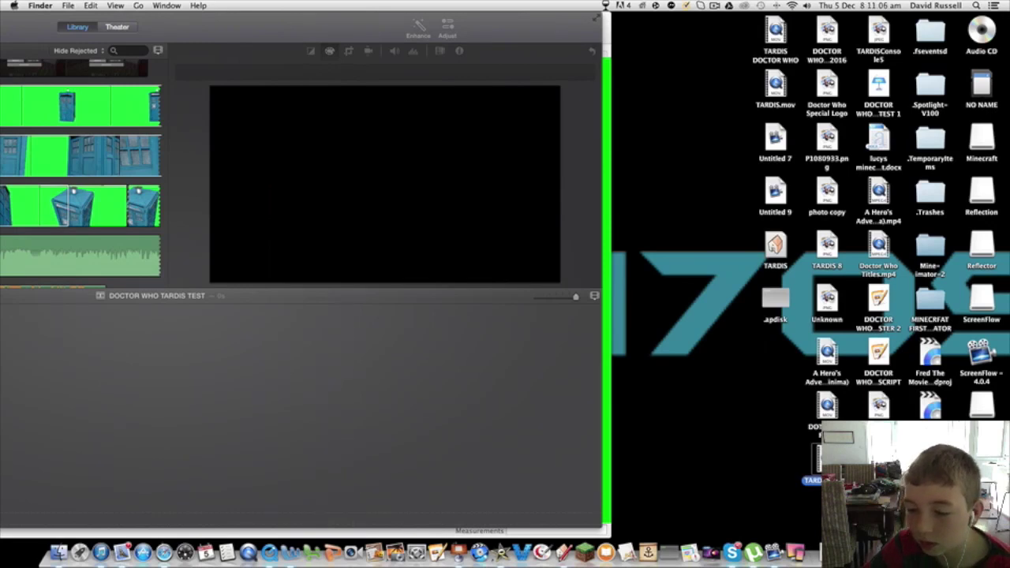
Open TARDIS 2.mov from the desktop, then close the Safari window it opened in.
{"action": "right_click", "coordinate": [819, 462]}
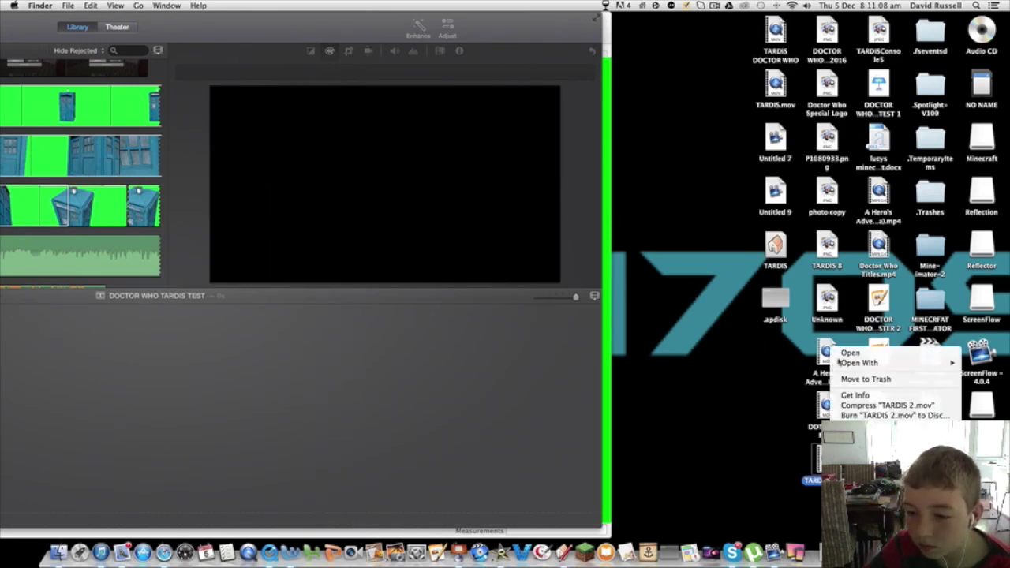
{"action": "left_click", "coordinate": [847, 355]}
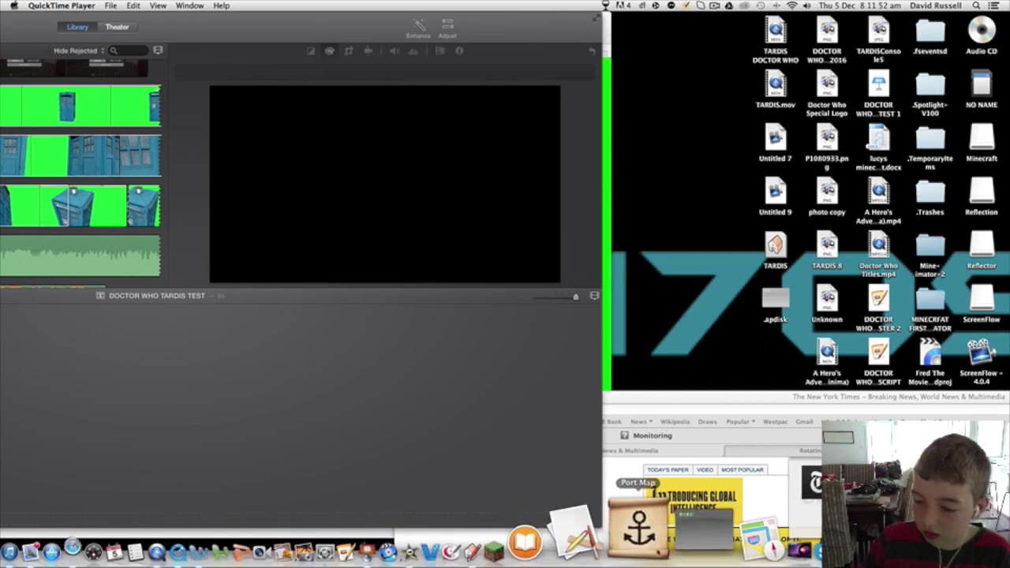
{"action": "left_click", "coordinate": [769, 490]}
{"action": "key", "text": "super+w"}
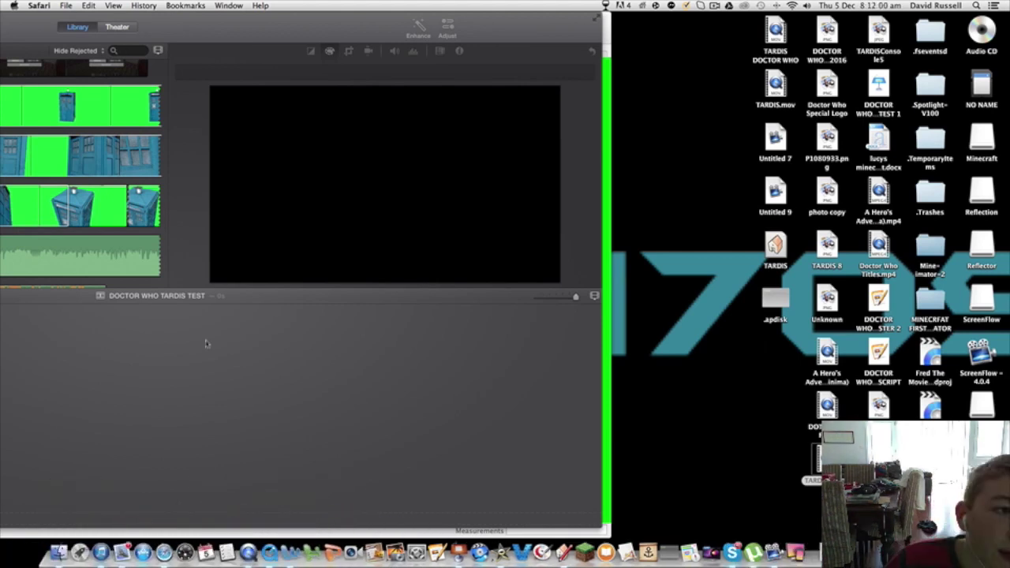
Play TARDIS 2.mov in QuickTime Player, close it, and bring SketchUp back full screen.
{"action": "left_click", "coordinate": [829, 457]}
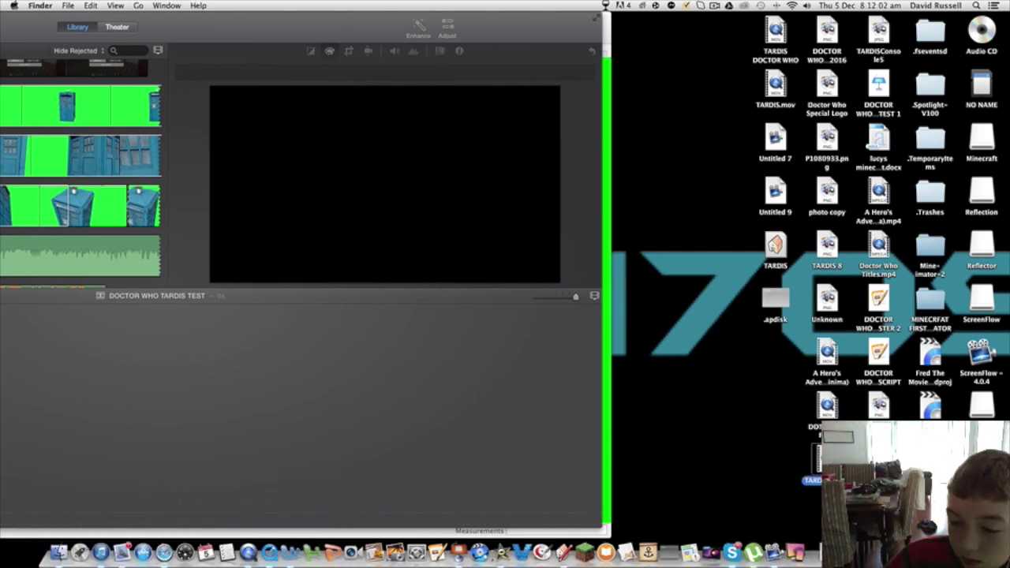
{"action": "right_click", "coordinate": [837, 462]}
{"action": "left_click", "coordinate": [854, 327]}
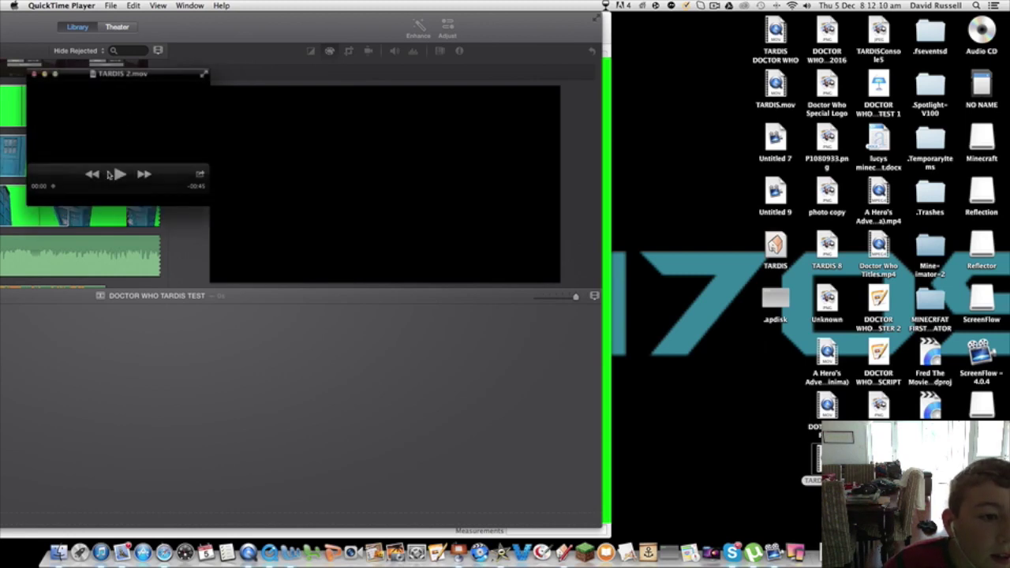
{"action": "left_click", "coordinate": [117, 174]}
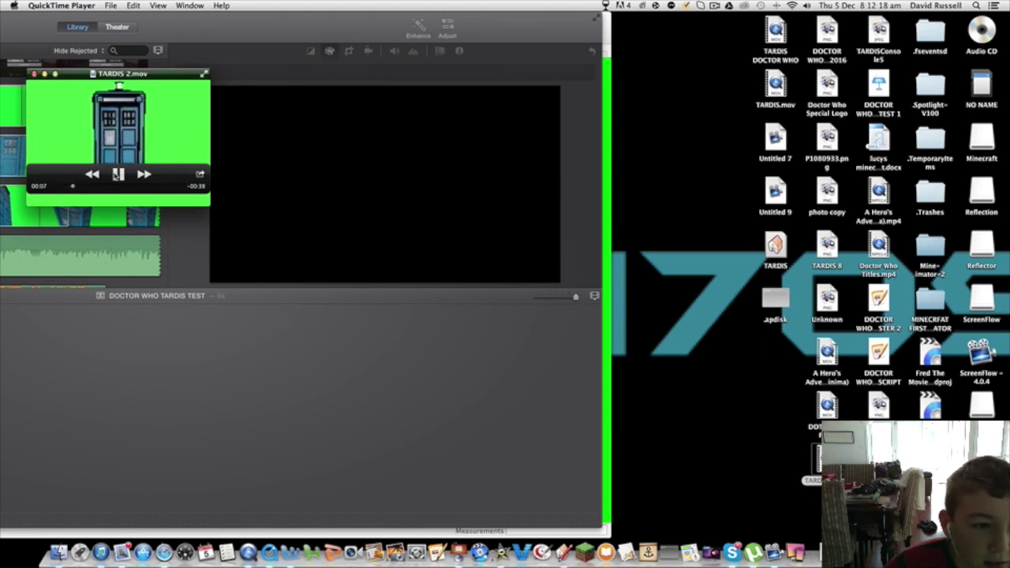
{"action": "left_click", "coordinate": [117, 174]}
{"action": "left_click", "coordinate": [35, 74]}
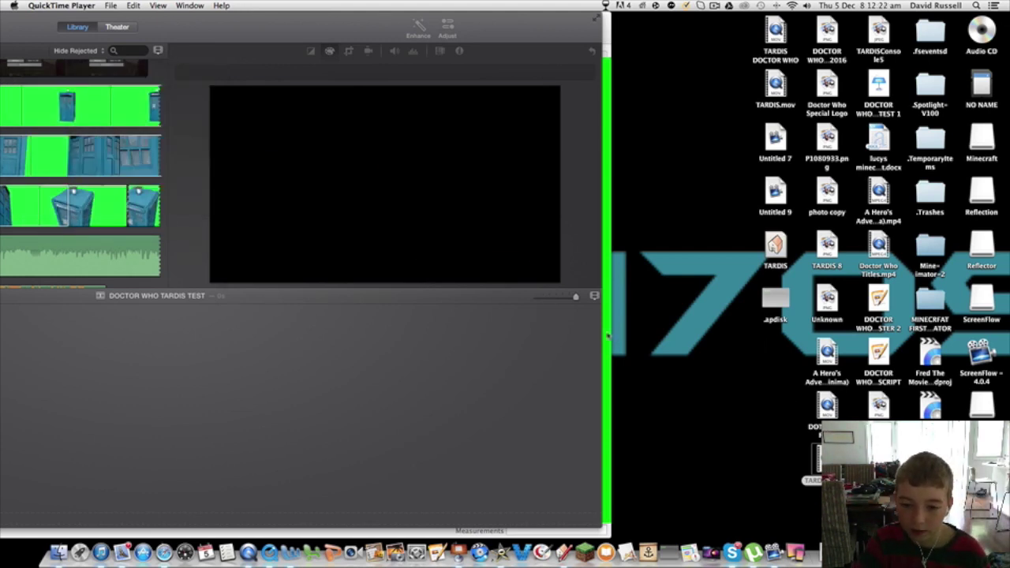
{"action": "left_click", "coordinate": [607, 338]}
{"action": "double_click", "coordinate": [474, 16]}
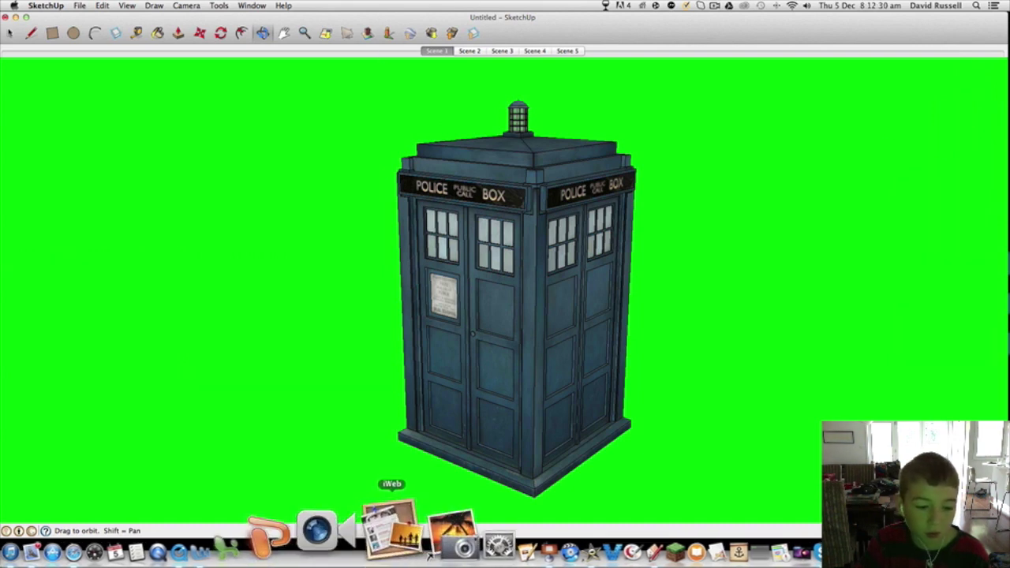
In QuickTime Player, start a New Screen Recording with Microphone set to None.
{"action": "left_click", "coordinate": [267, 544]}
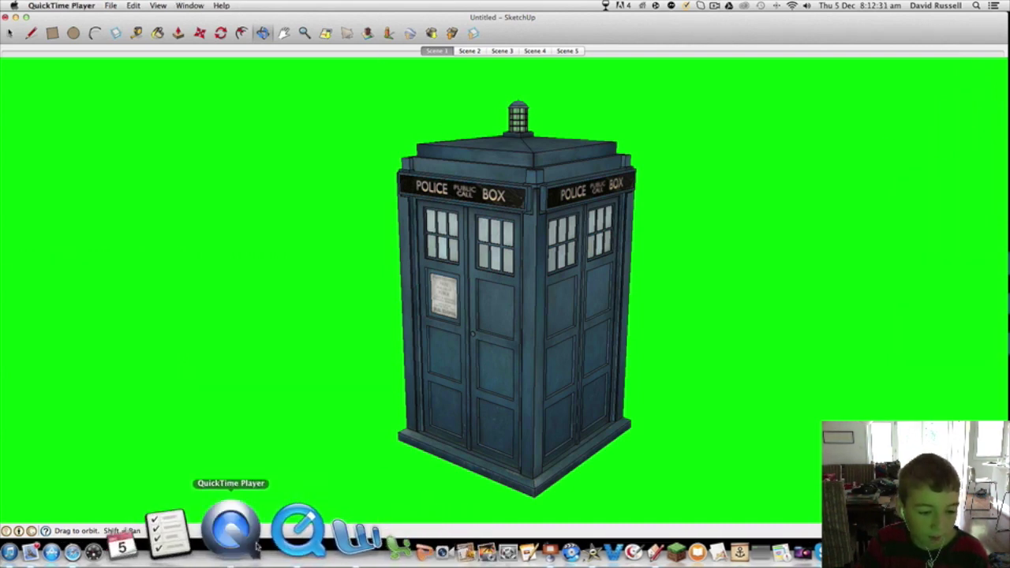
{"action": "left_click", "coordinate": [111, 5]}
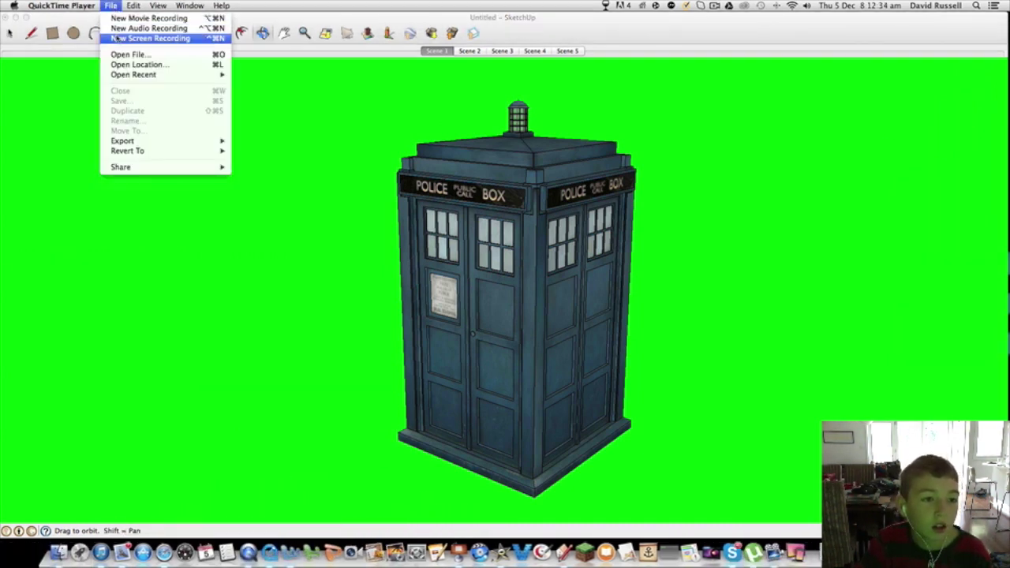
{"action": "left_click", "coordinate": [117, 39]}
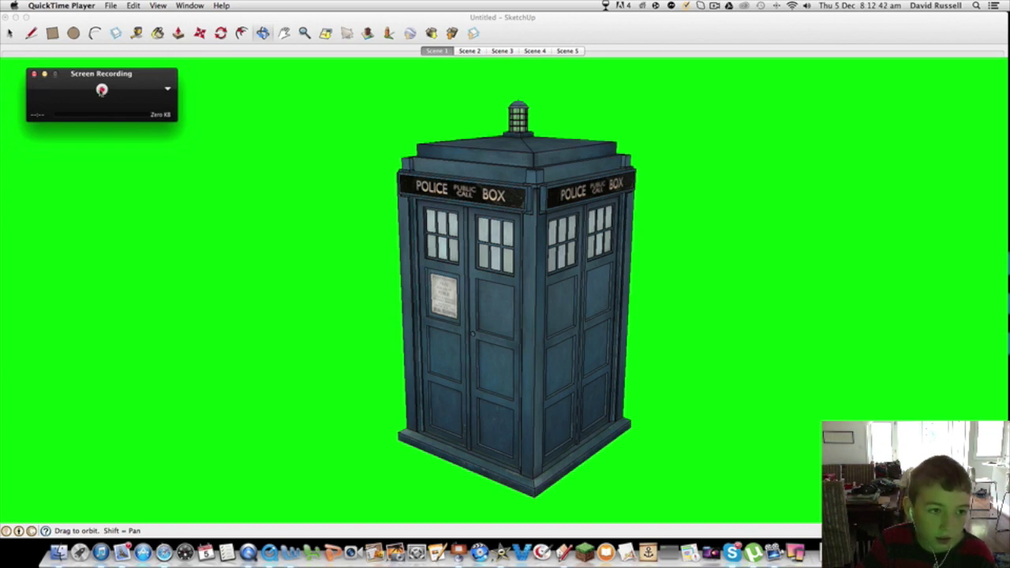
{"action": "left_click", "coordinate": [167, 89]}
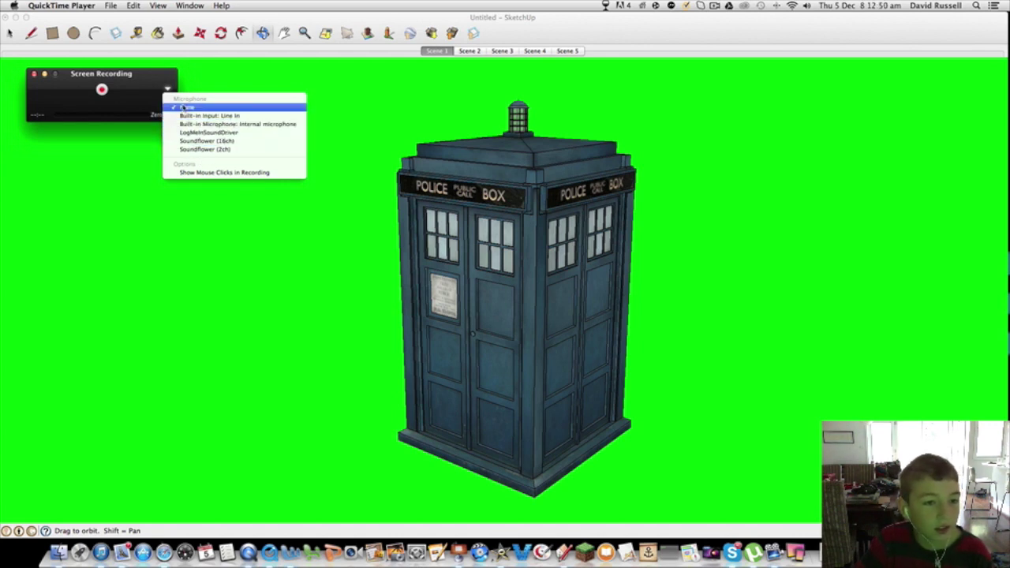
{"action": "left_click", "coordinate": [184, 107]}
{"action": "left_click", "coordinate": [101, 89]}
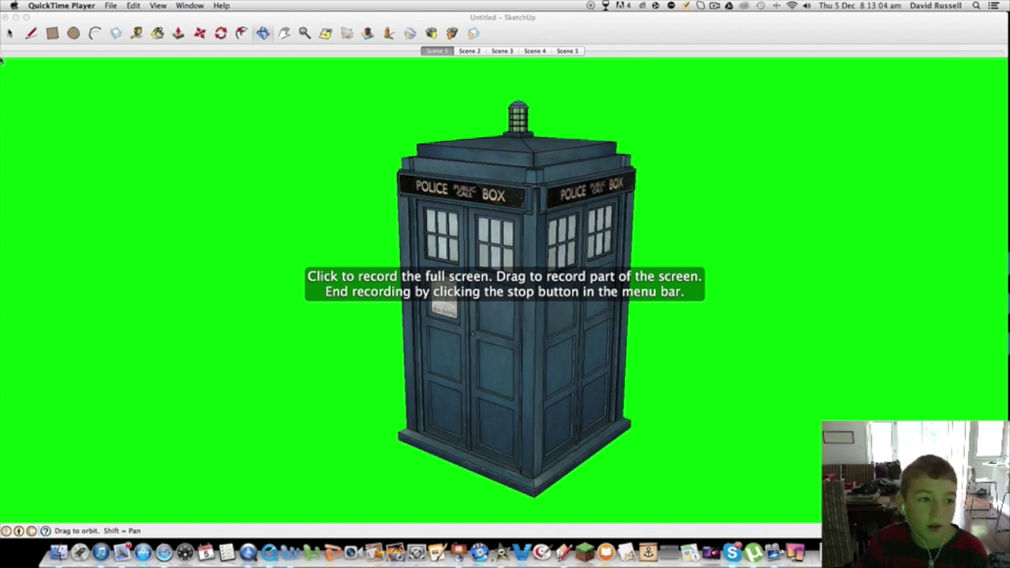
Select the screen area around the green SketchUp canvas, adjust its edge, and start recording.
{"action": "left_click_drag", "start_coordinate": [2, 59], "coordinate": [1009, 523]}
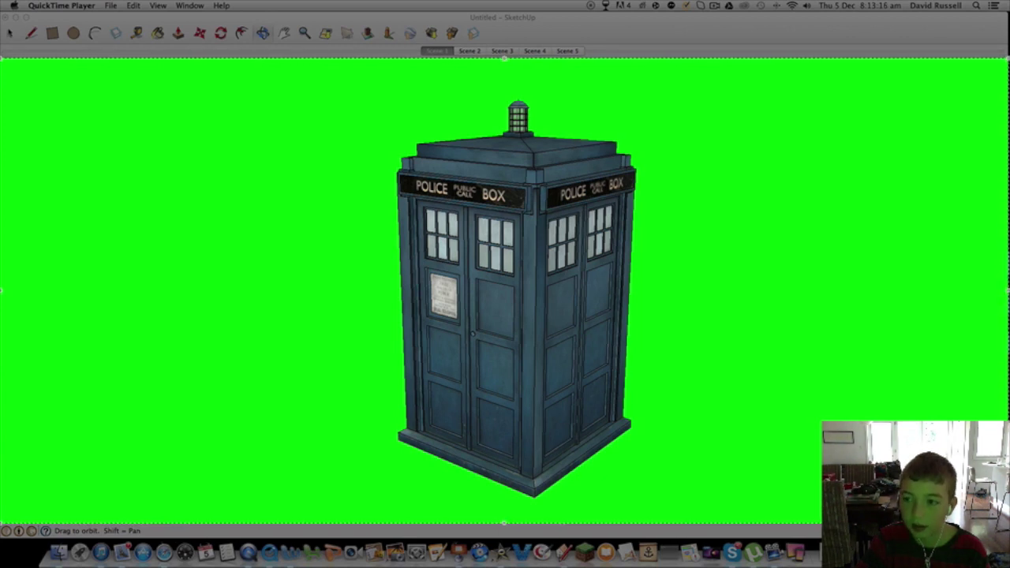
{"action": "left_click_drag", "start_coordinate": [1008, 315], "coordinate": [1008, 308]}
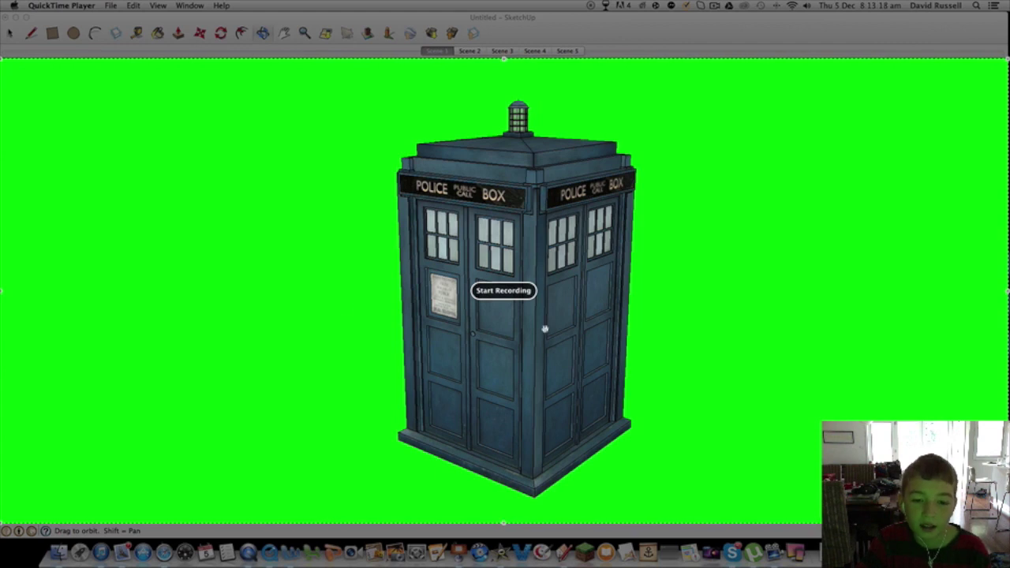
{"action": "left_click", "coordinate": [504, 291]}
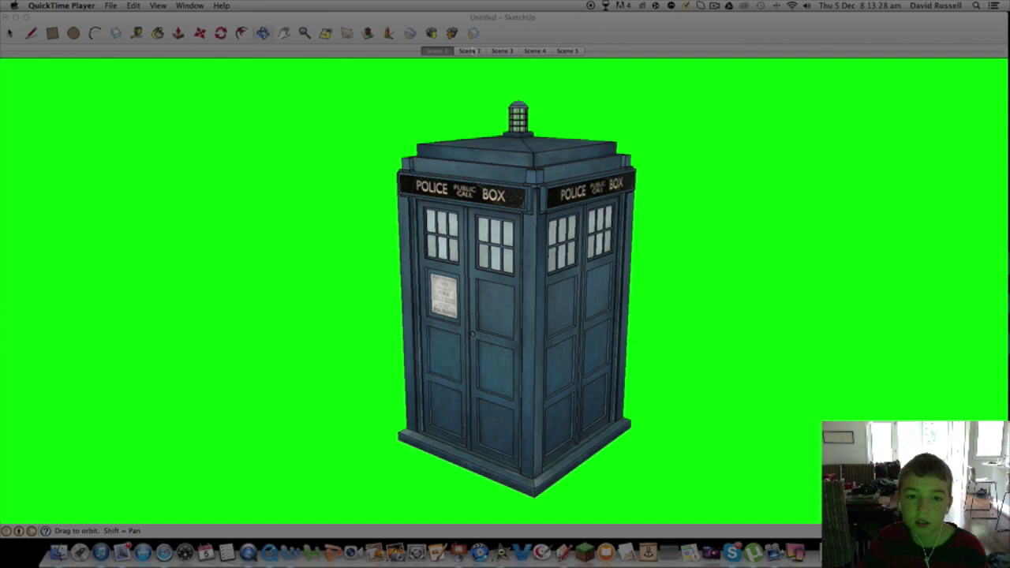
Step SketchUp through Scenes 2, 3, 4 and the top-down Scene 5, then stop recording.
{"action": "left_click", "coordinate": [471, 51]}
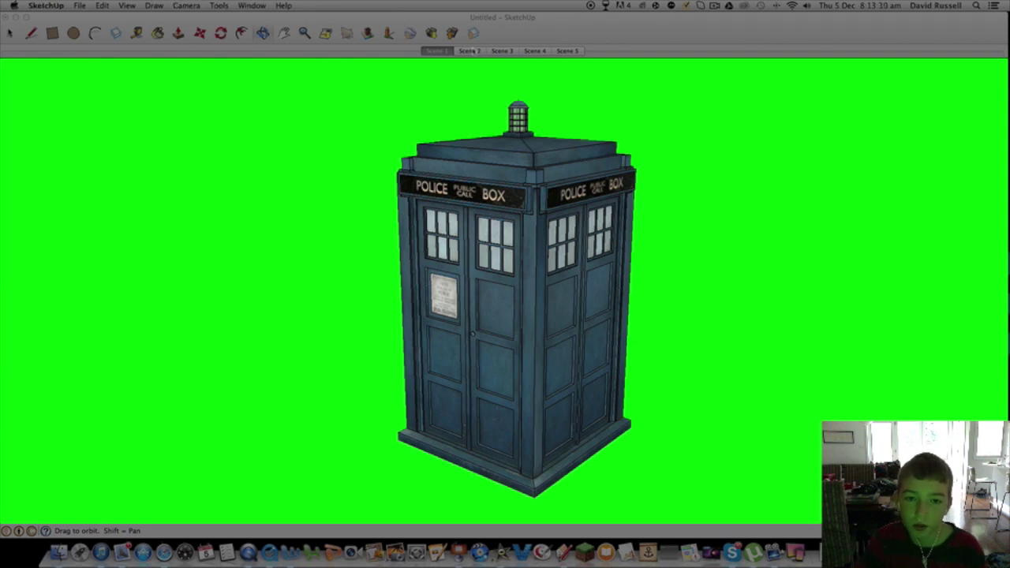
{"action": "left_click", "coordinate": [469, 50]}
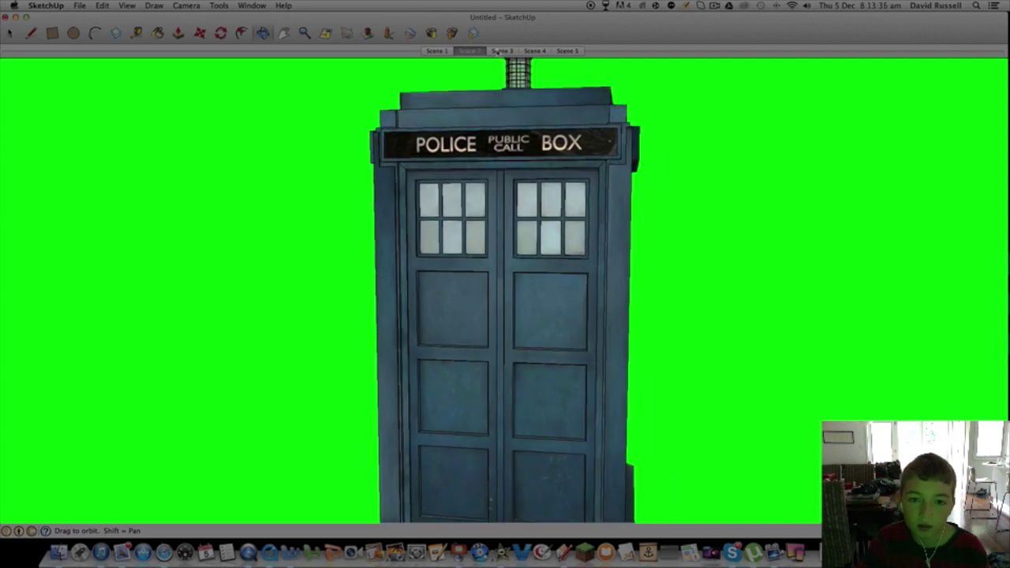
{"action": "left_click", "coordinate": [499, 50]}
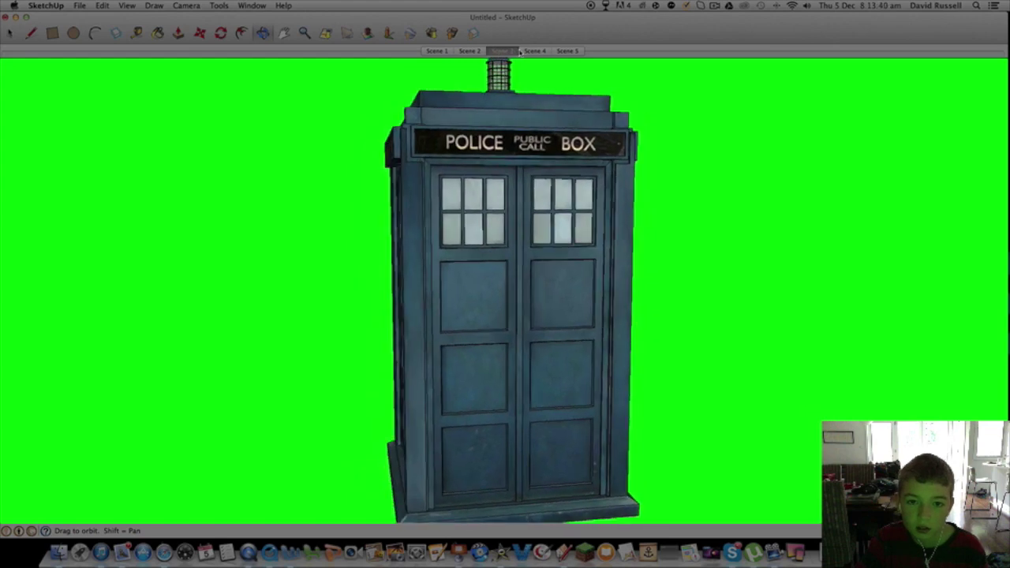
{"action": "left_click", "coordinate": [534, 51]}
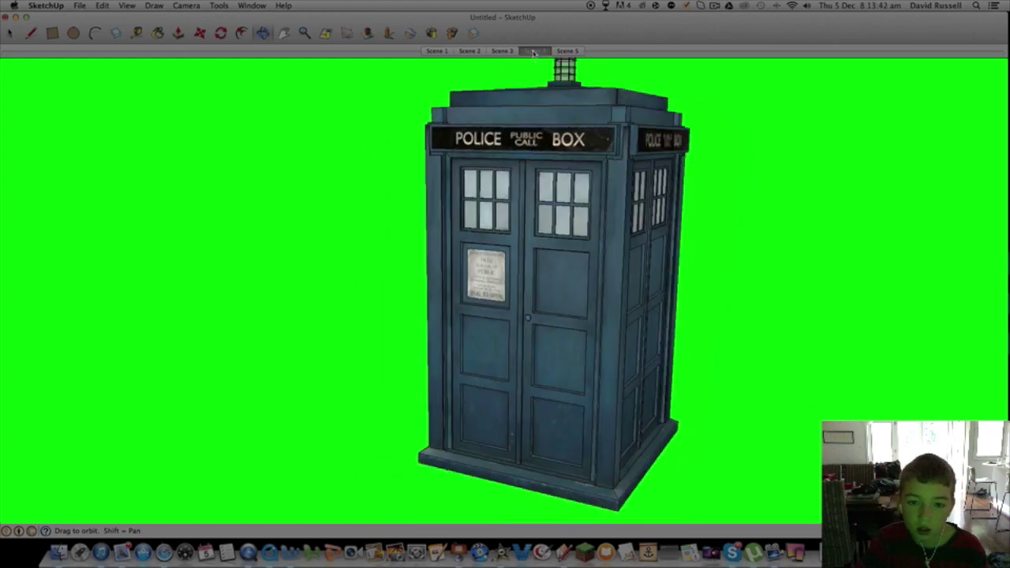
{"action": "left_click", "coordinate": [565, 50]}
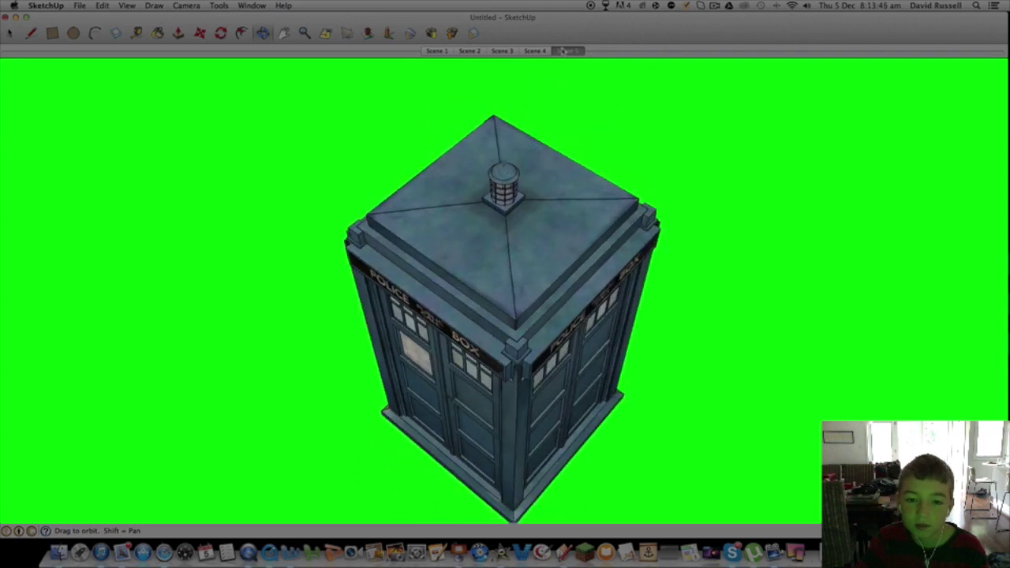
{"action": "left_click", "coordinate": [590, 5]}
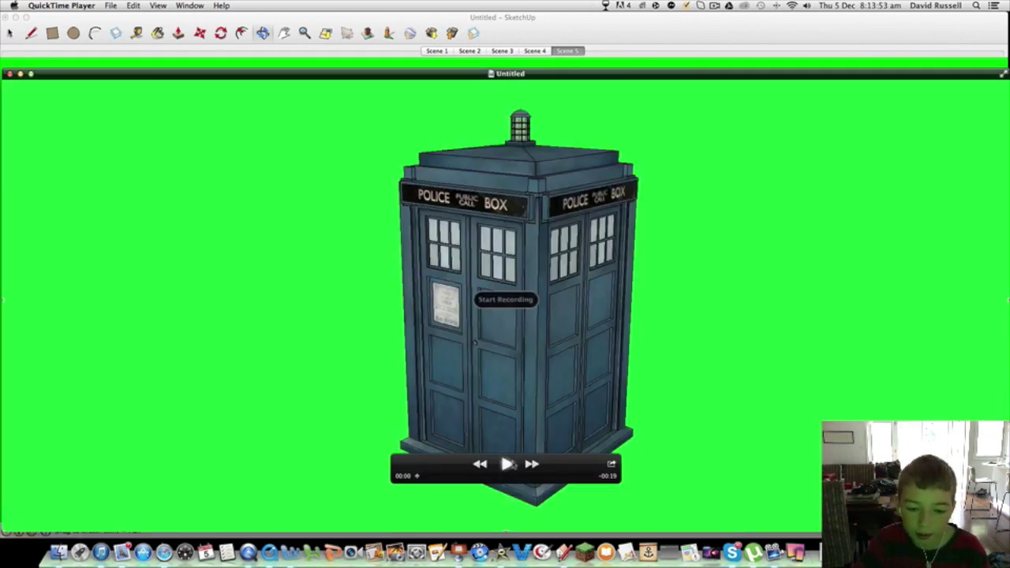
Play back the new recording, then save it to the Desktop as 'TARDIS TEST 2'.
{"action": "left_click", "coordinate": [507, 464]}
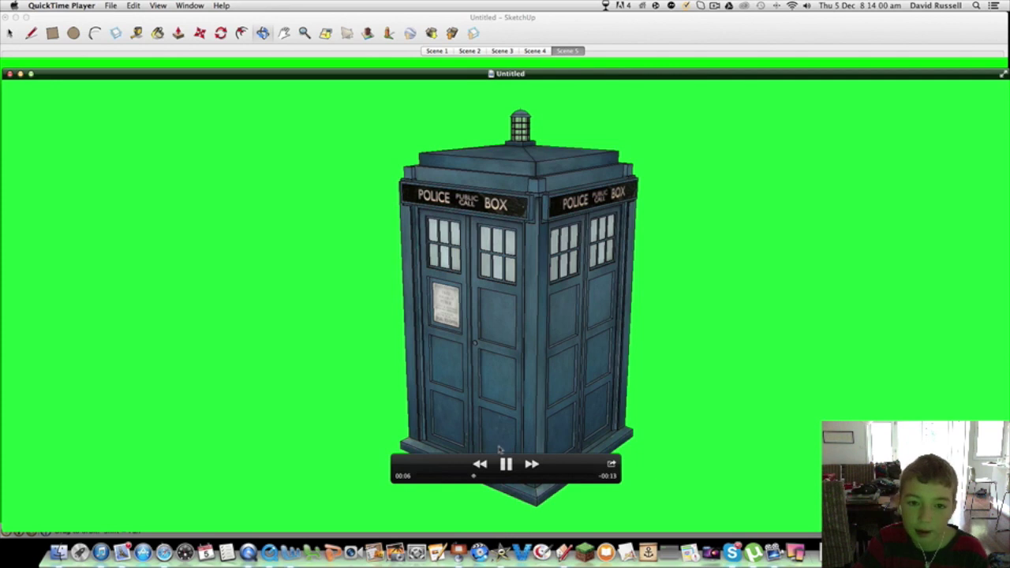
{"action": "left_click", "coordinate": [110, 6]}
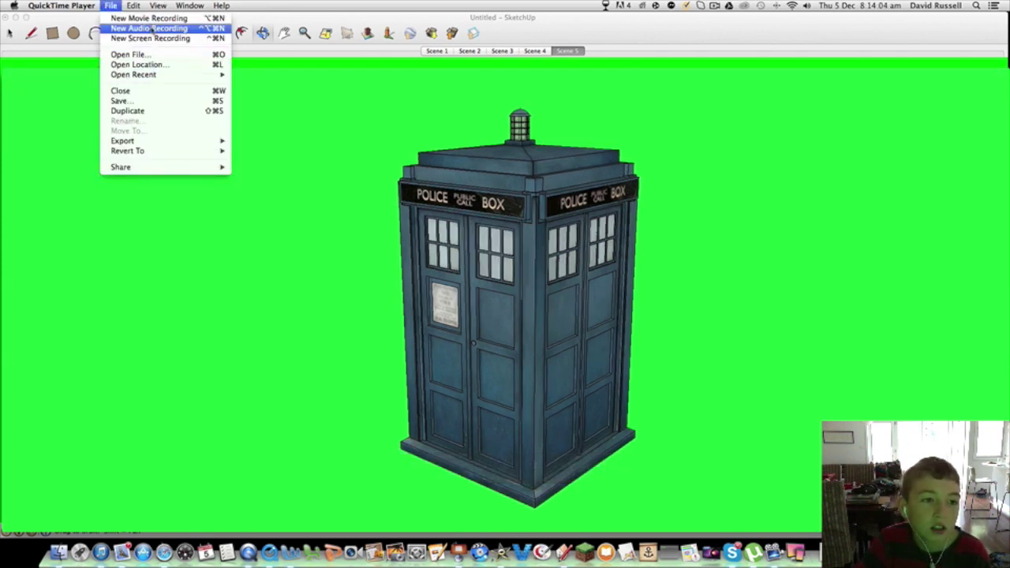
{"action": "left_click", "coordinate": [146, 106]}
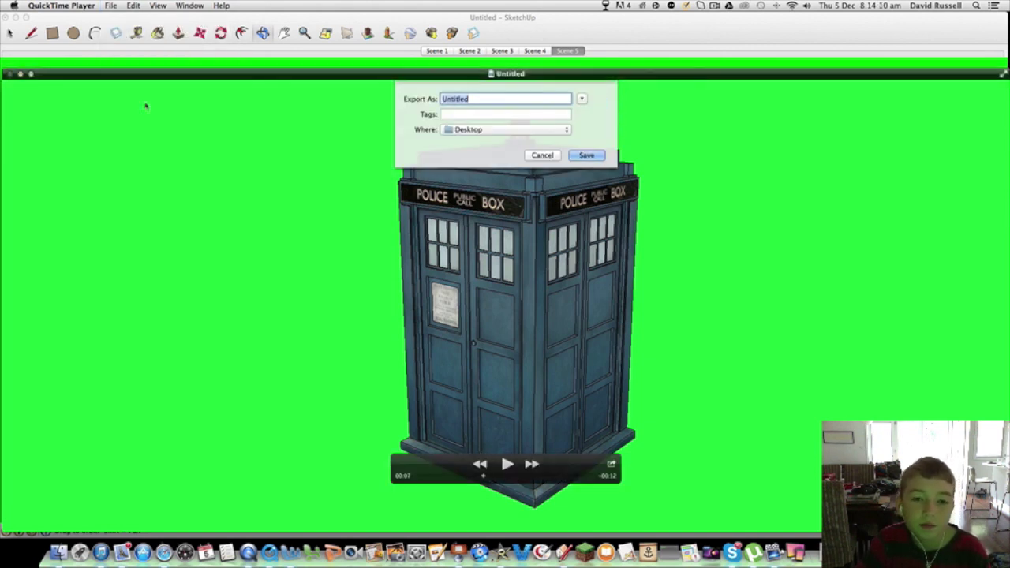
{"action": "key", "text": "BackSpace"}
{"action": "type", "text": "TA"}
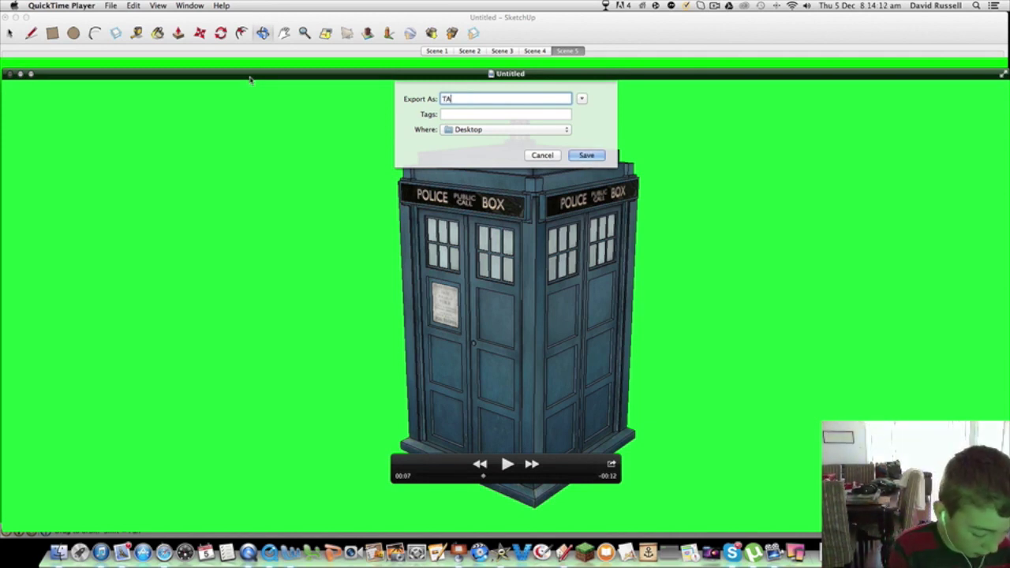
{"action": "type", "text": "RDIS "}
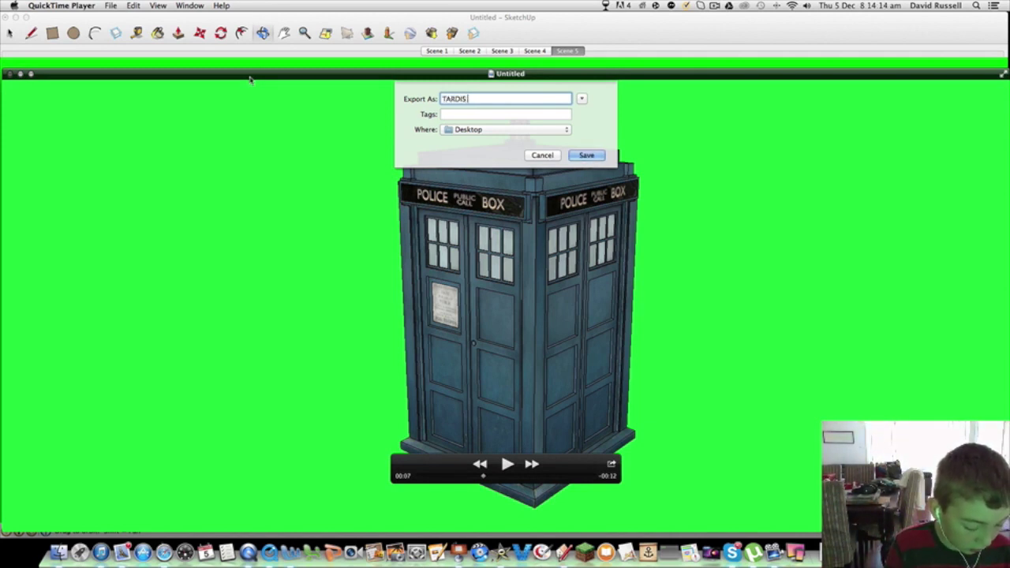
{"action": "type", "text": "TEST 2"}
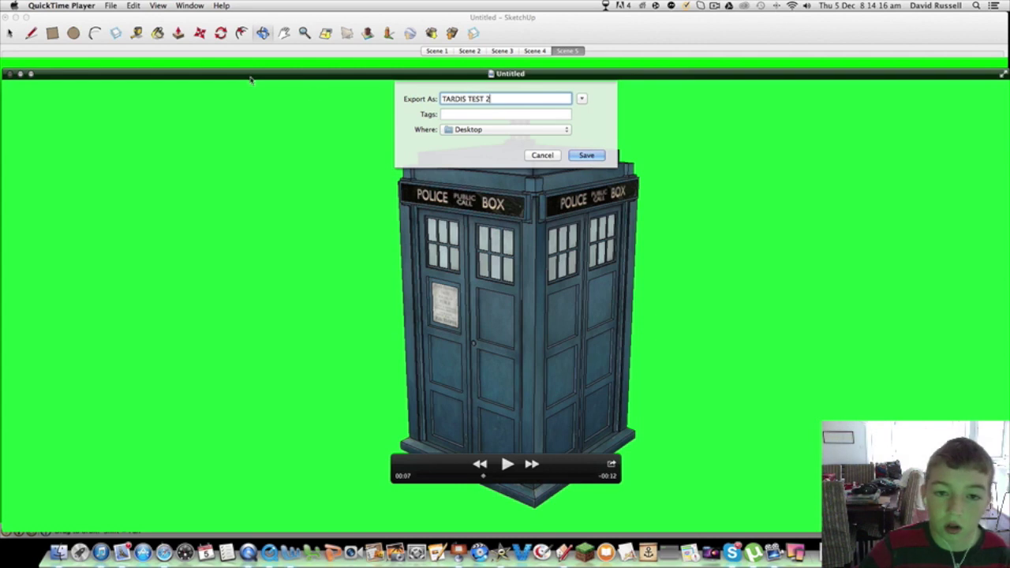
{"action": "left_click", "coordinate": [604, 155]}
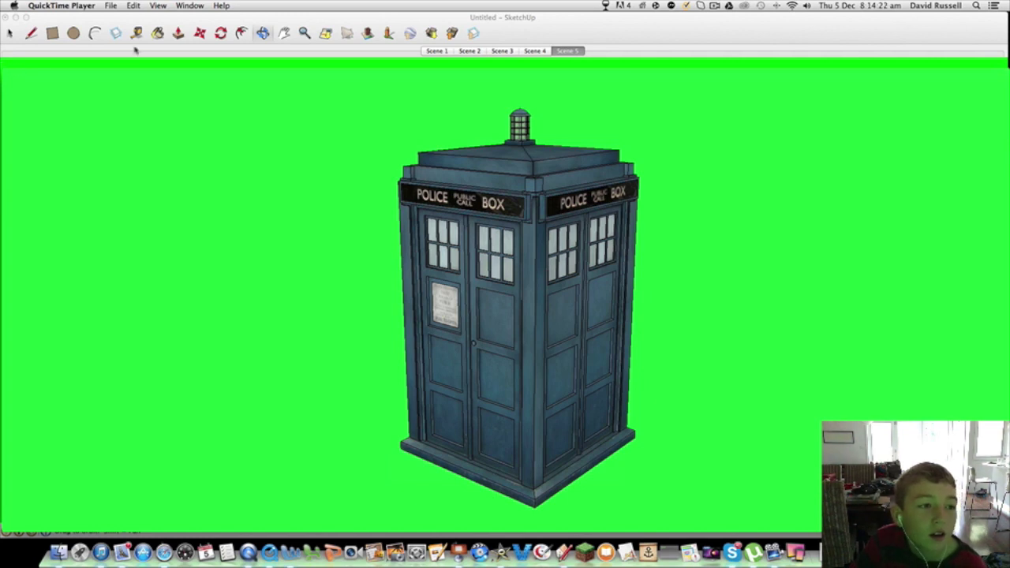
Close QuickTime and SketchUp, skipping the sharing prompt and saving the model as 'TARDIS 5'.
{"action": "left_click", "coordinate": [9, 74]}
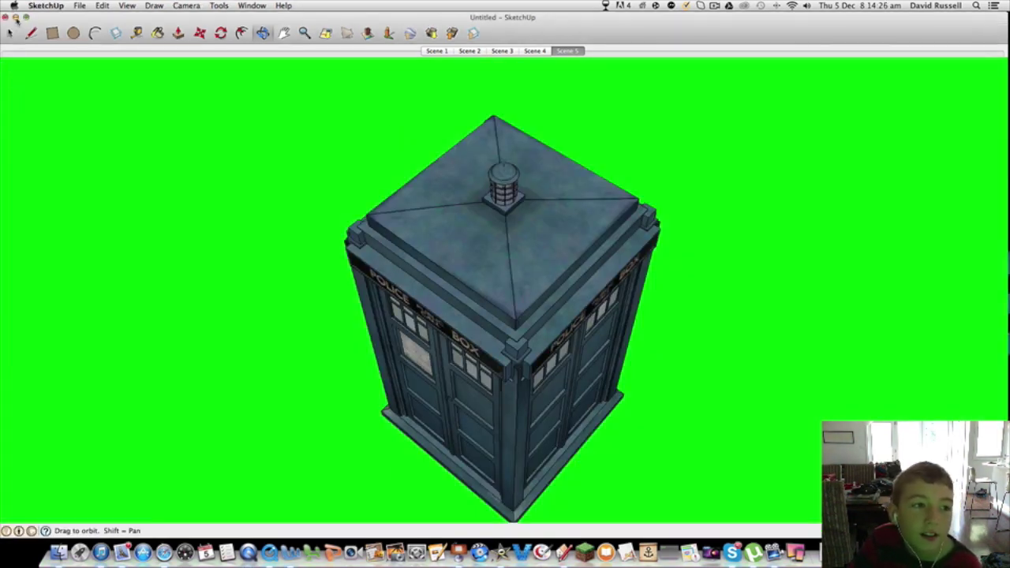
{"action": "left_click", "coordinate": [5, 19]}
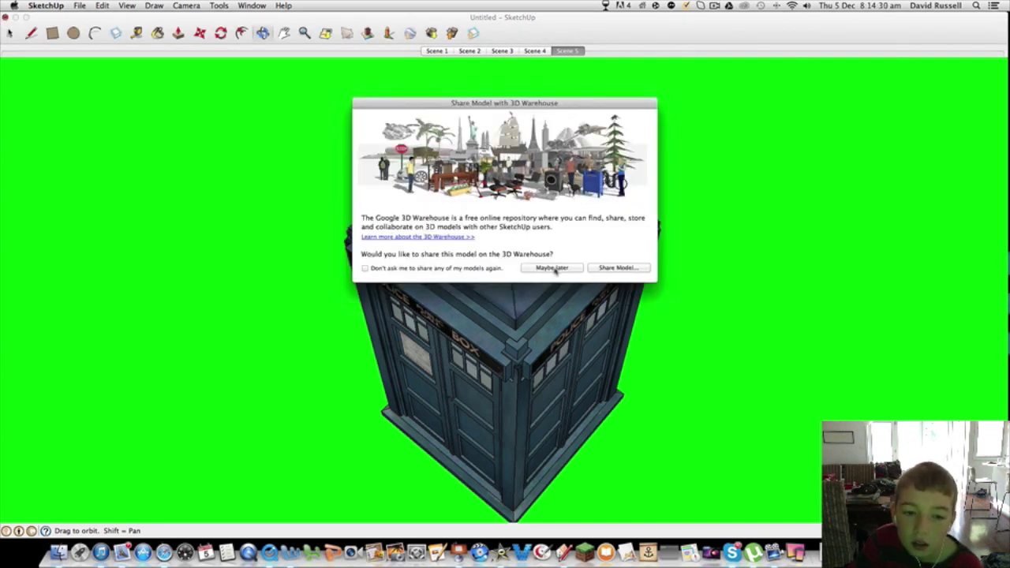
{"action": "left_click", "coordinate": [557, 268]}
{"action": "left_click", "coordinate": [591, 97]}
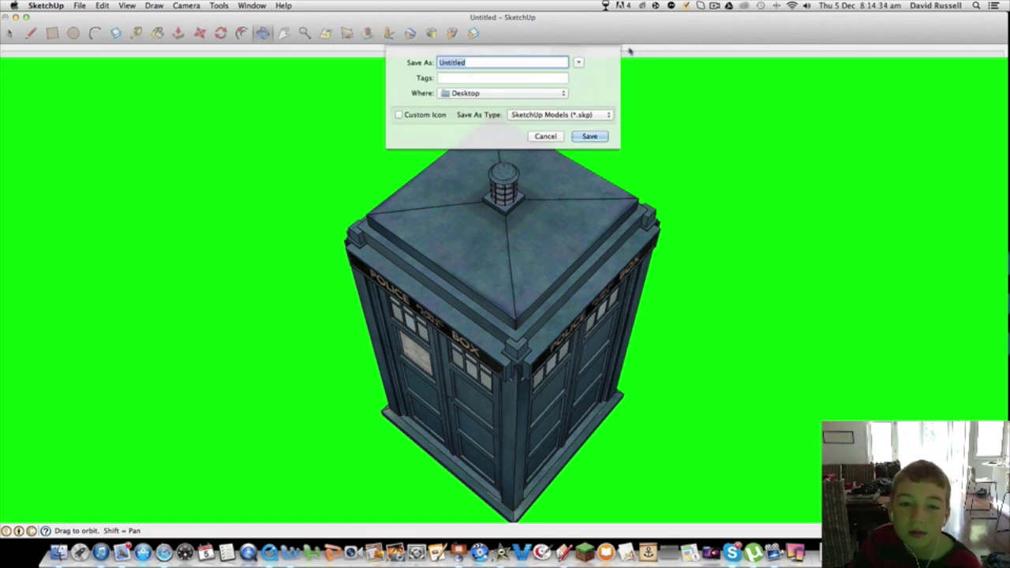
{"action": "type", "text": "TARDIS"}
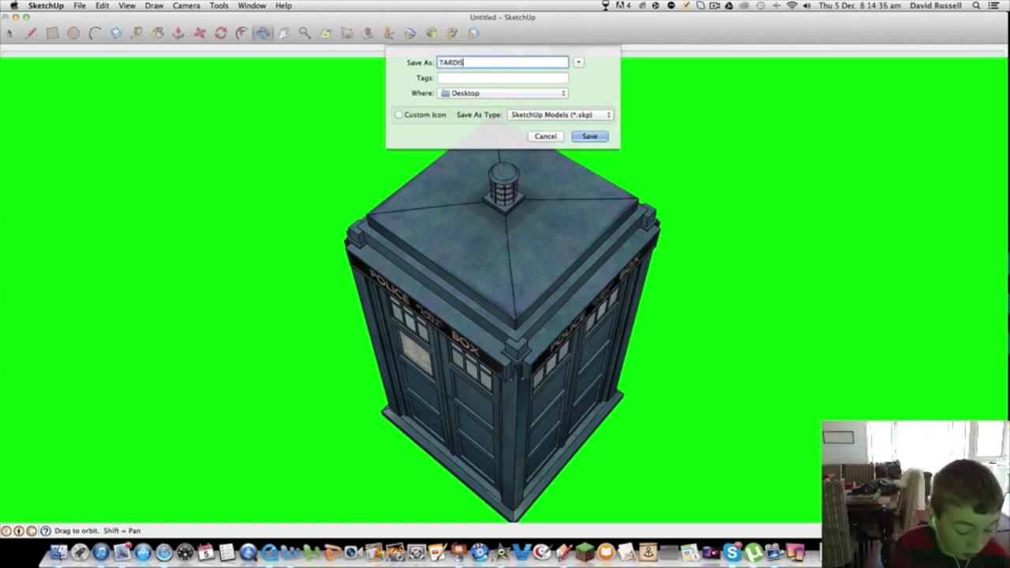
{"action": "type", "text": " S"}
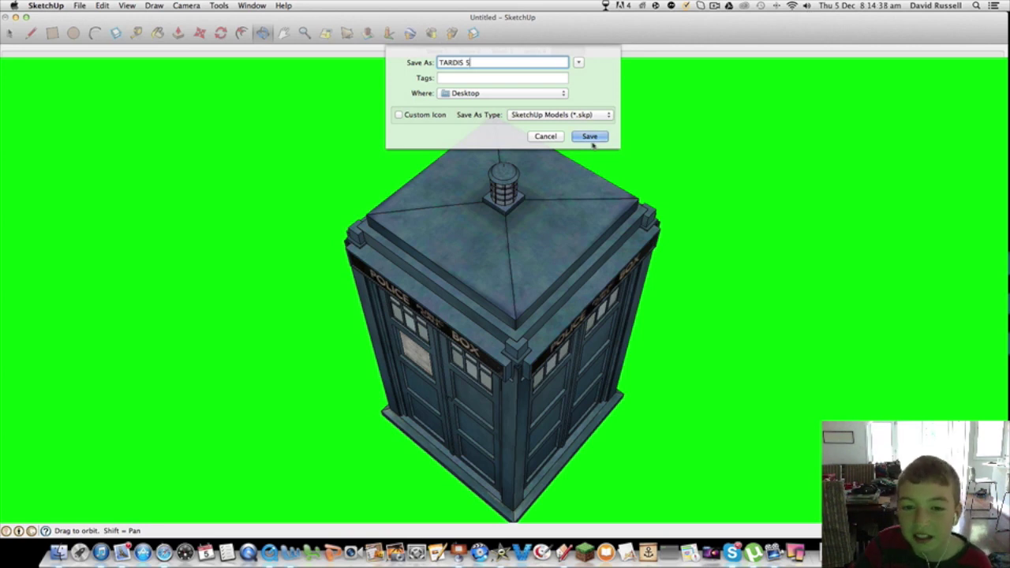
{"action": "left_click", "coordinate": [591, 140]}
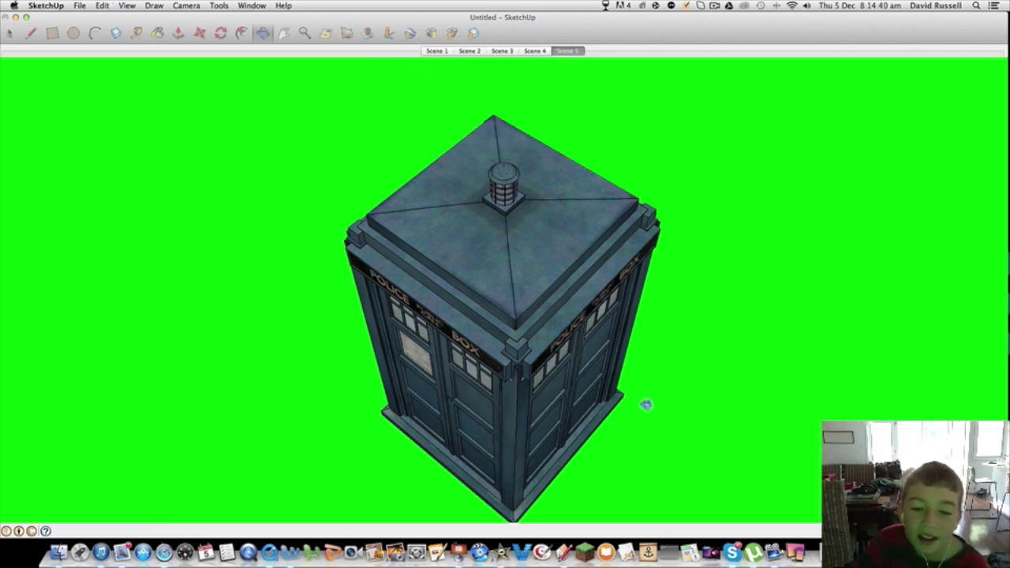
{"action": "key", "text": "super+w"}
Reposition the iMovie window and preview one of the green-screen TARDIS clips.
{"action": "left_click", "coordinate": [242, 39]}
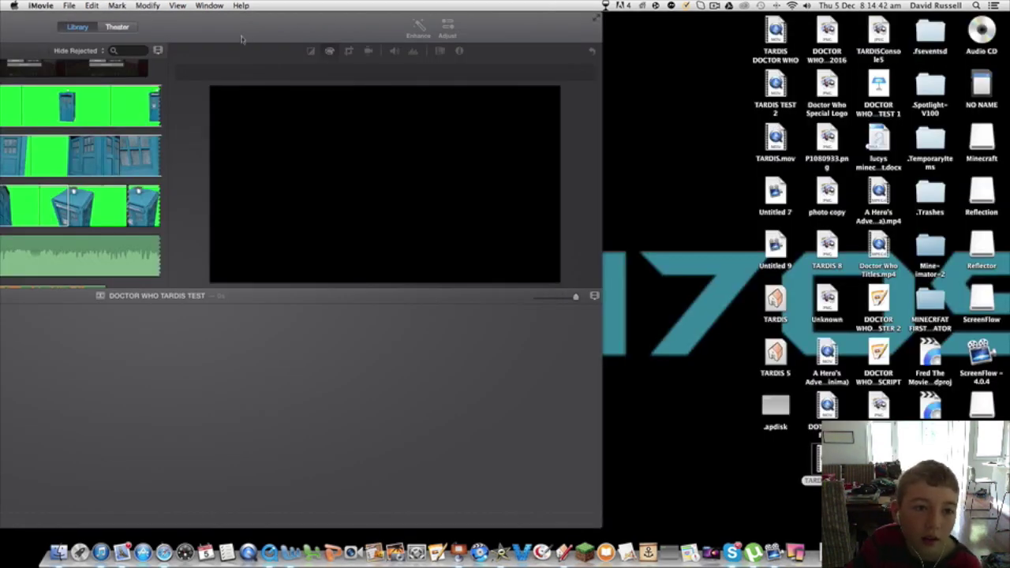
{"action": "left_click_drag", "start_coordinate": [309, 32], "coordinate": [901, 31]}
{"action": "left_click_drag", "start_coordinate": [725, 44], "coordinate": [535, 44]}
{"action": "left_click_drag", "start_coordinate": [641, 5], "coordinate": [649, 5]}
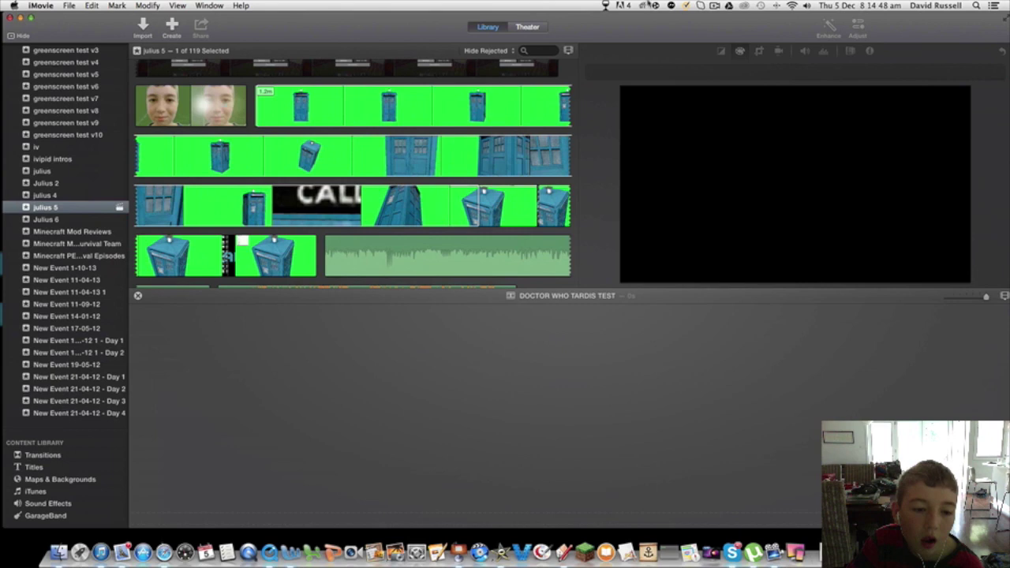
{"action": "left_click", "coordinate": [426, 206]}
{"action": "key", "text": "space"}
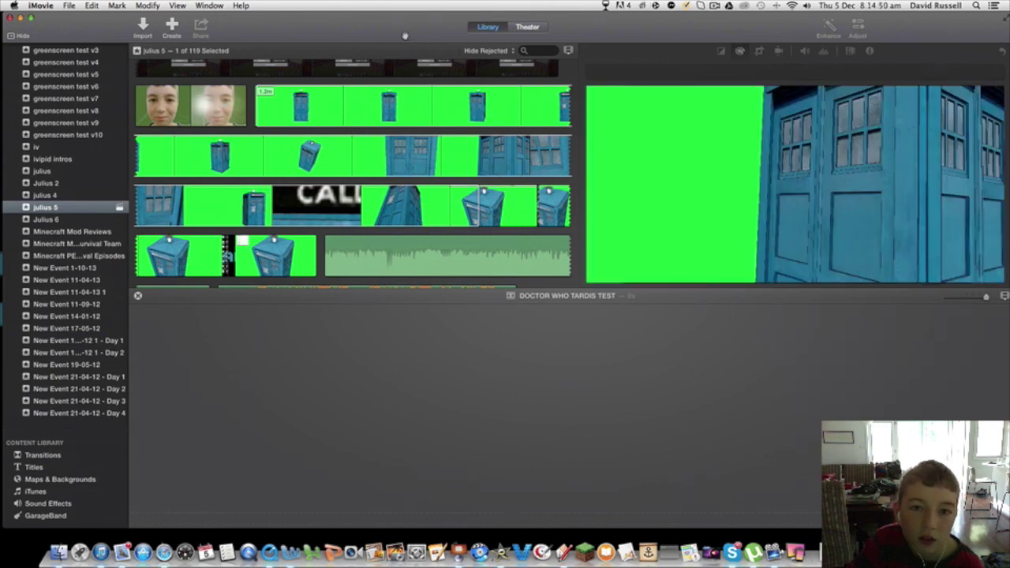
Drag the TARDIS TEST 2 file from the desktop into iMovie's julius 5 event.
{"action": "left_click_drag", "start_coordinate": [435, 32], "coordinate": [164, 17]}
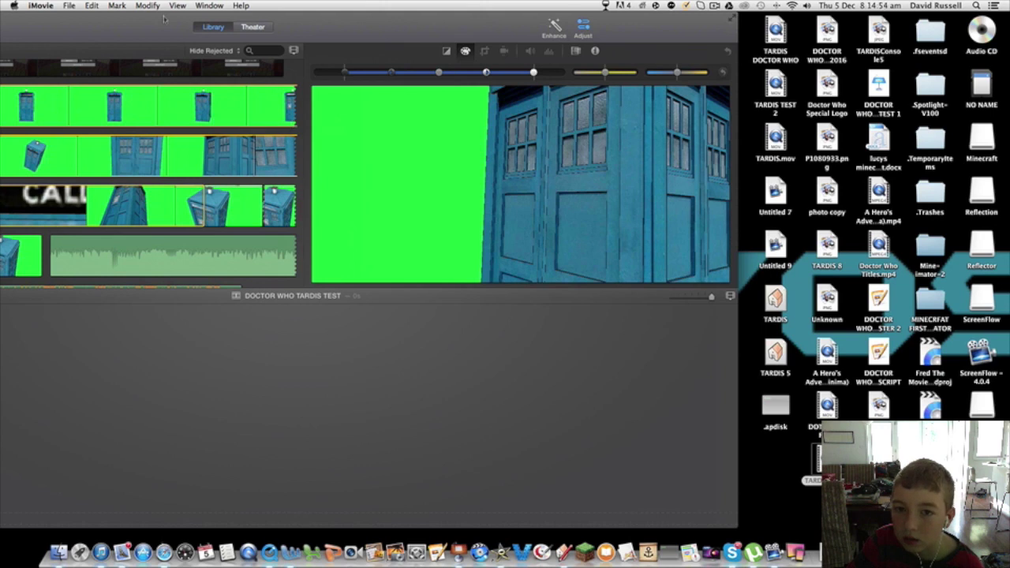
{"action": "left_click", "coordinate": [647, 332]}
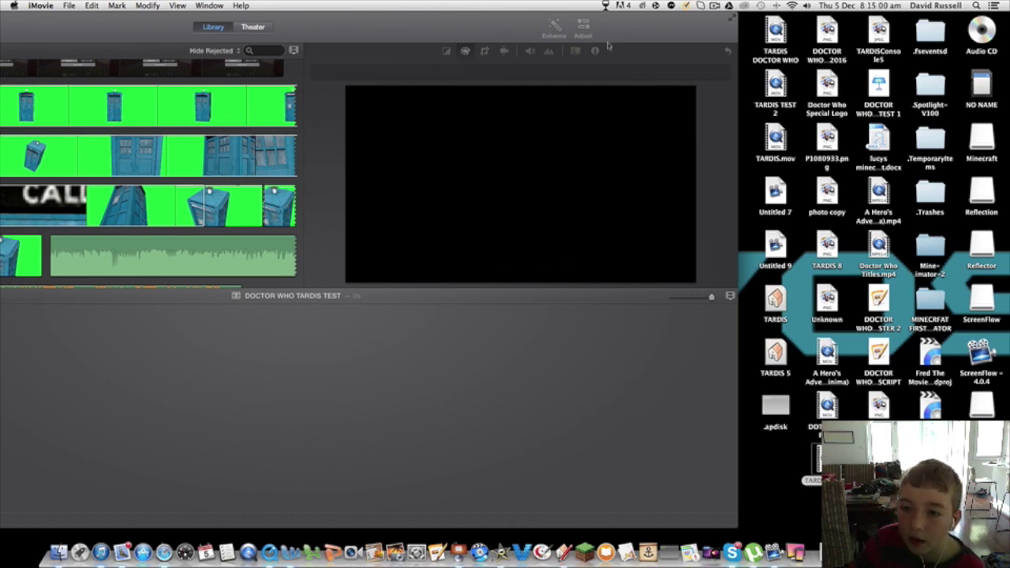
{"action": "left_click_drag", "start_coordinate": [269, 43], "coordinate": [797, 180]}
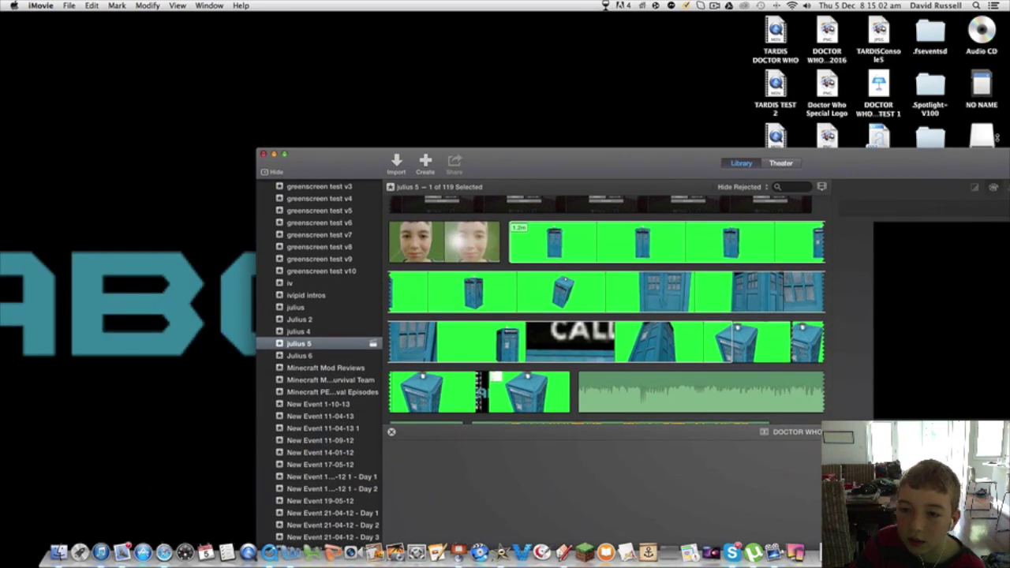
{"action": "left_click_drag", "start_coordinate": [775, 86], "coordinate": [330, 344]}
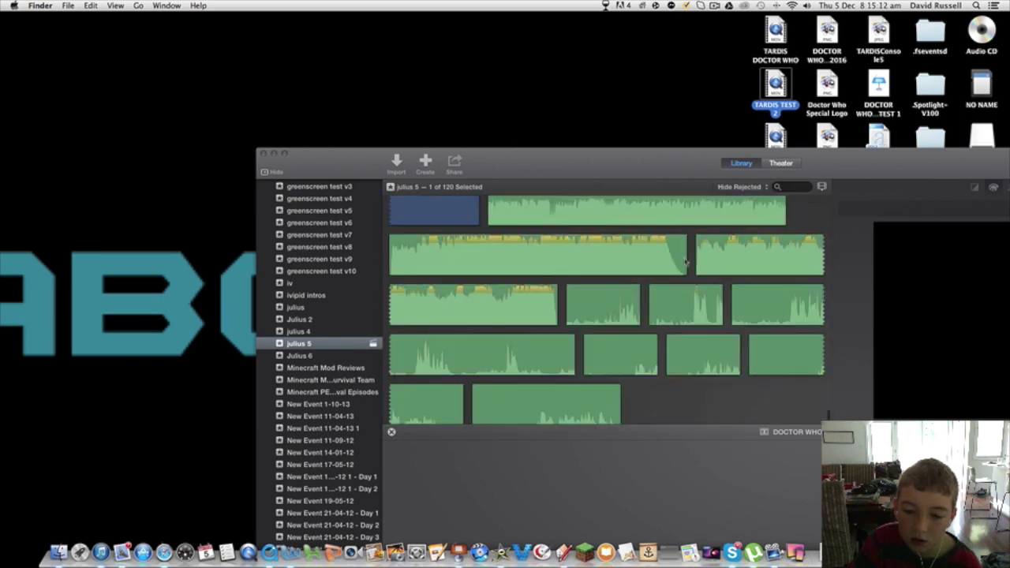
Scroll to the TARDIS TEST 2 clip, maximize iMovie, and play the clip.
{"action": "scroll", "coordinate": [789, 292], "scroll_direction": "up", "scroll_amount": 5}
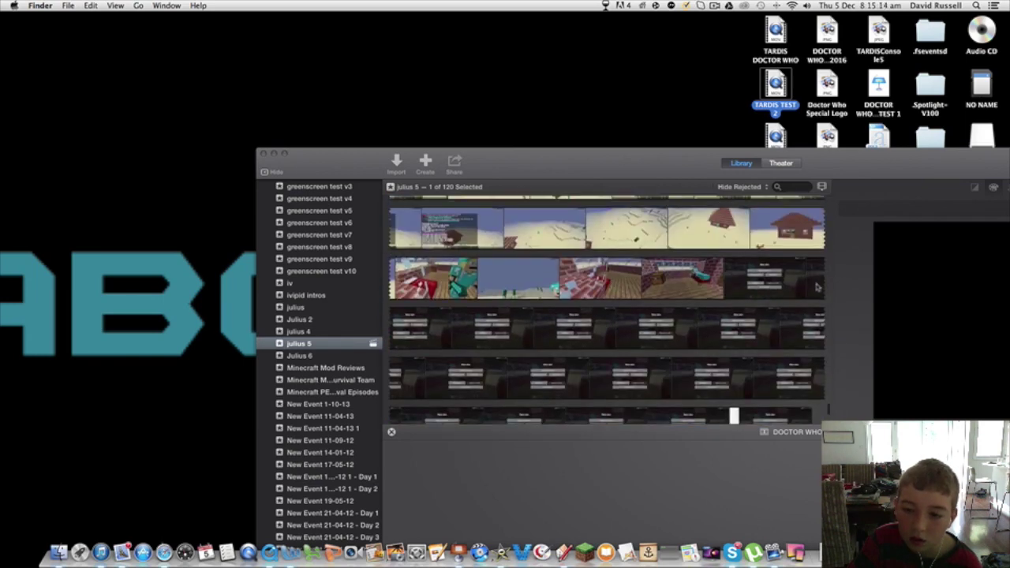
{"action": "left_click", "coordinate": [818, 287]}
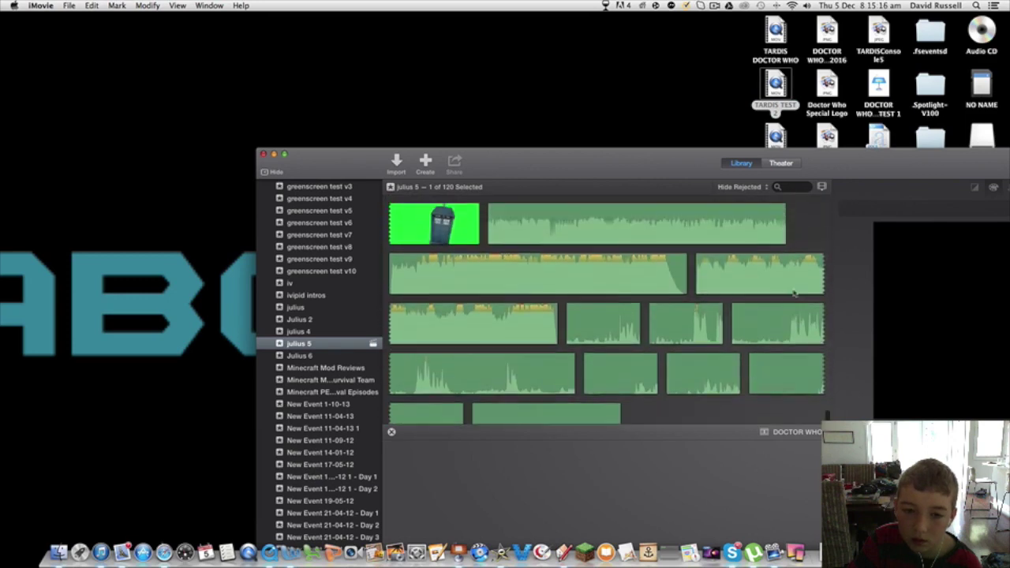
{"action": "scroll", "coordinate": [675, 328], "scroll_direction": "up", "scroll_amount": 3}
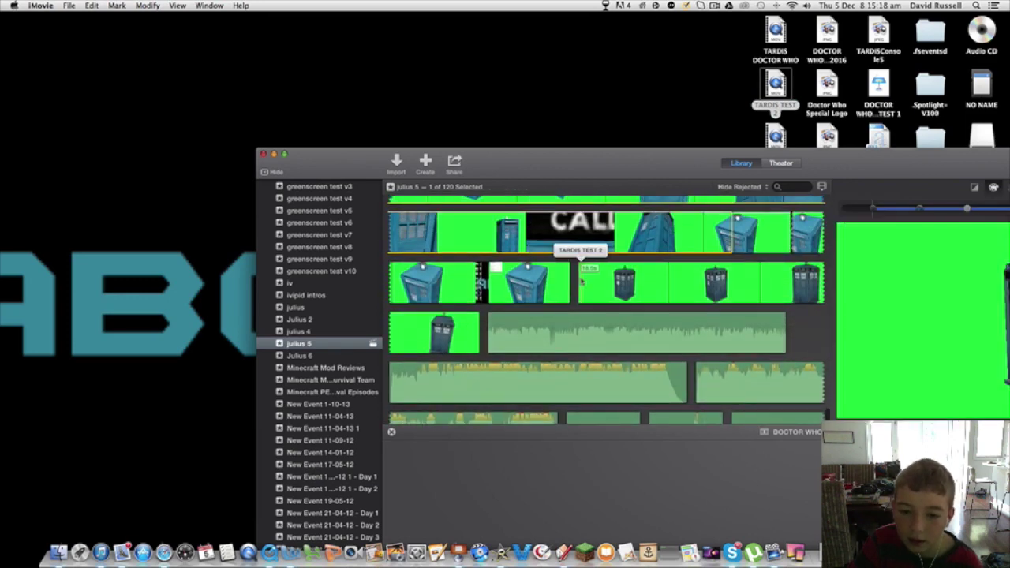
{"action": "scroll", "coordinate": [588, 237], "scroll_direction": "up", "scroll_amount": 1}
{"action": "double_click", "coordinate": [597, 174]}
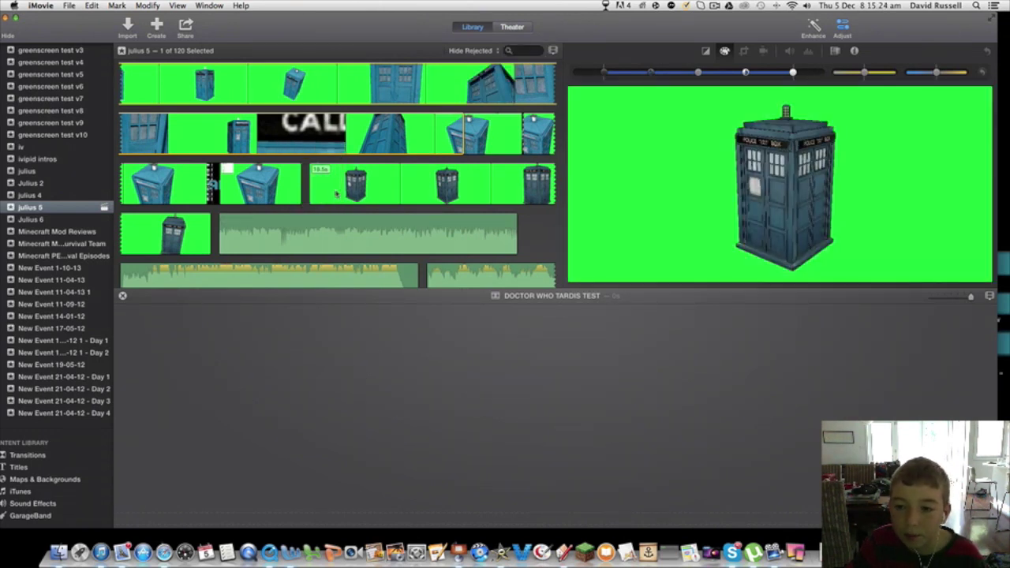
{"action": "key", "text": "space"}
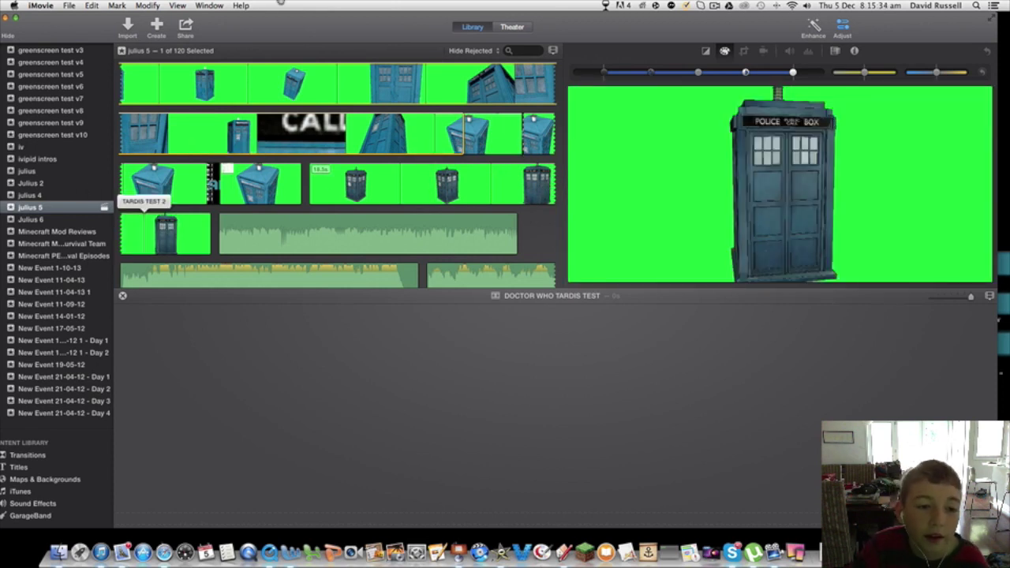
Place the White tile from Maps & Backgrounds as the first clip of the timeline.
{"action": "left_click", "coordinate": [35, 480]}
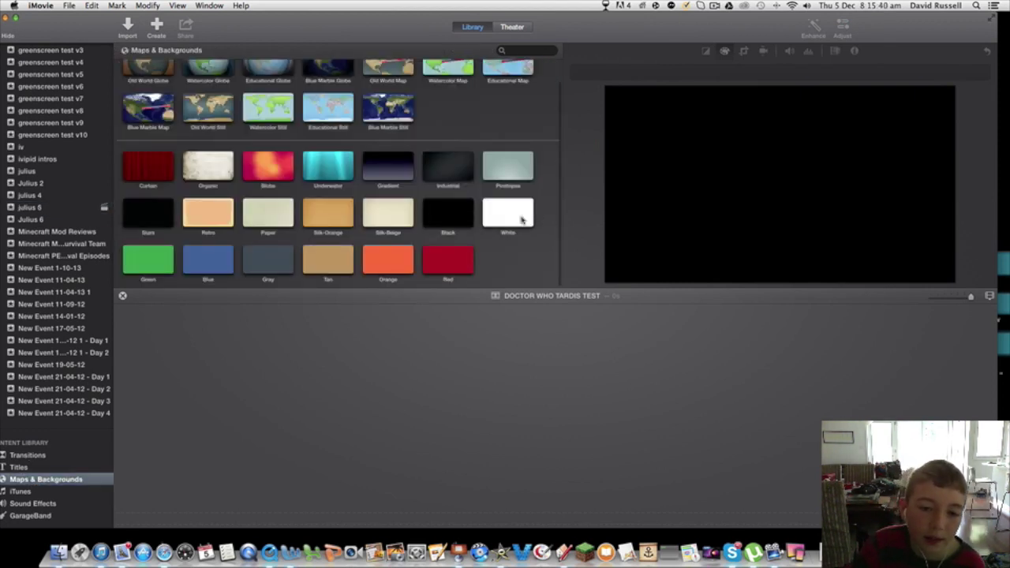
{"action": "left_click_drag", "start_coordinate": [506, 211], "coordinate": [180, 422]}
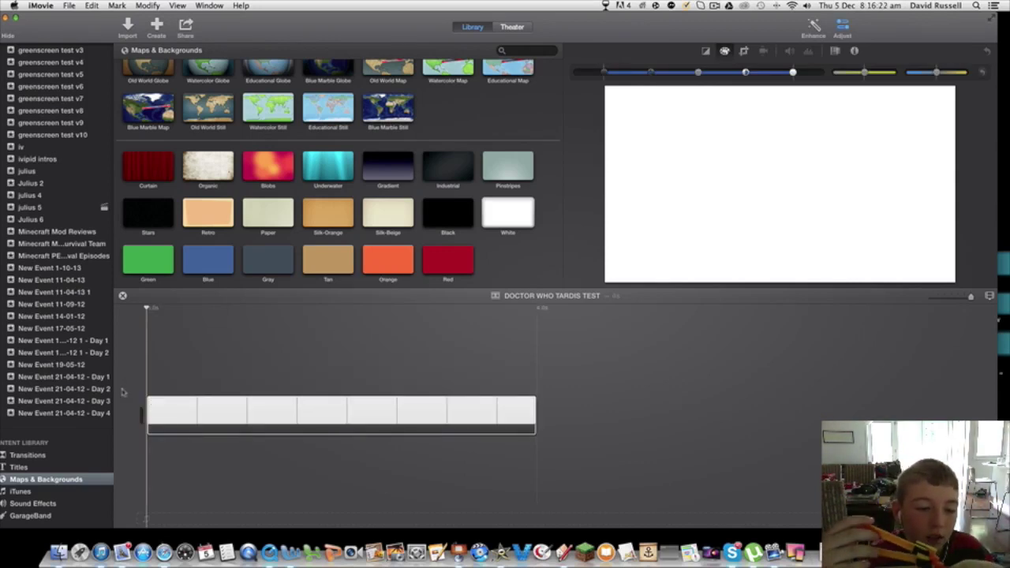
{"action": "left_click", "coordinate": [214, 371]}
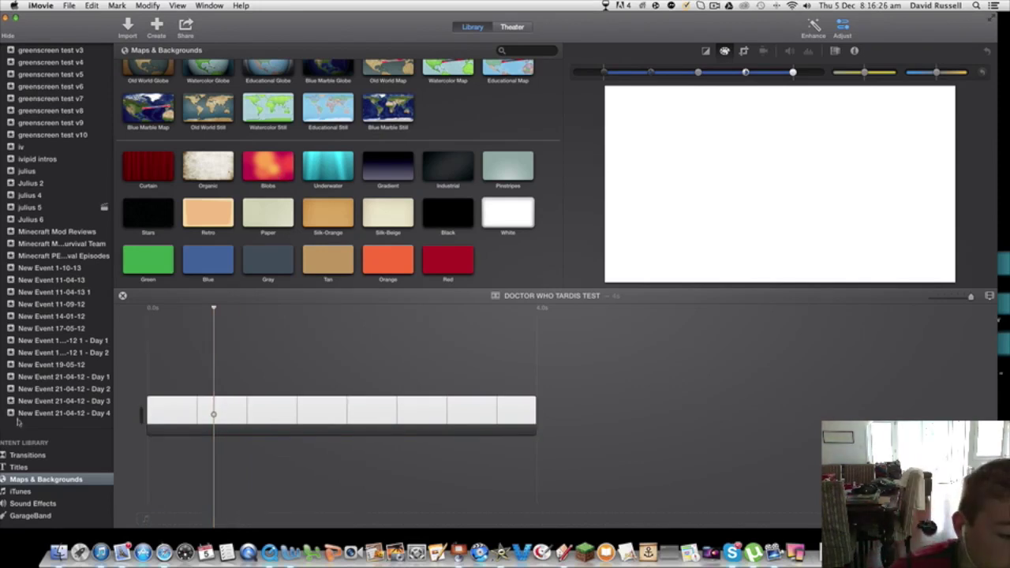
Overlay TARDIS TEST 2 from julius 5 above the White clip, trimmed to its 4-second length.
{"action": "left_click", "coordinate": [32, 207]}
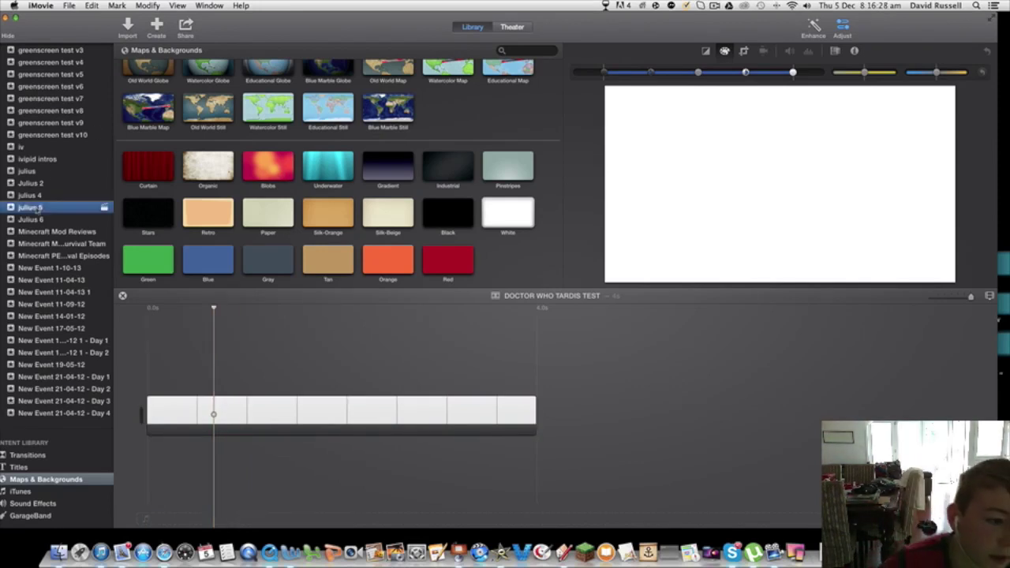
{"action": "left_click", "coordinate": [335, 235]}
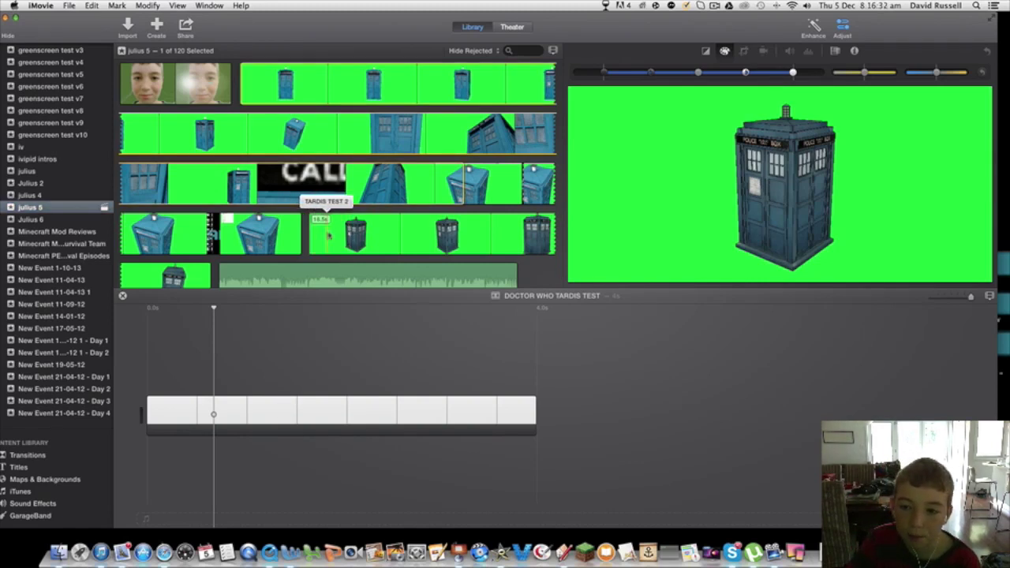
{"action": "left_click_drag", "start_coordinate": [329, 229], "coordinate": [181, 385]}
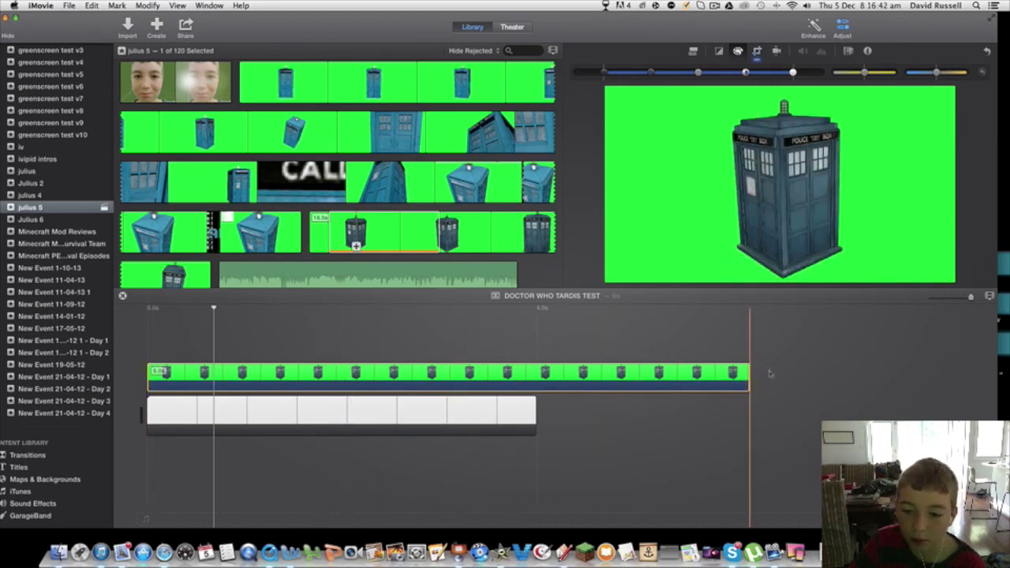
{"action": "left_click_drag", "start_coordinate": [748, 372], "coordinate": [536, 371]}
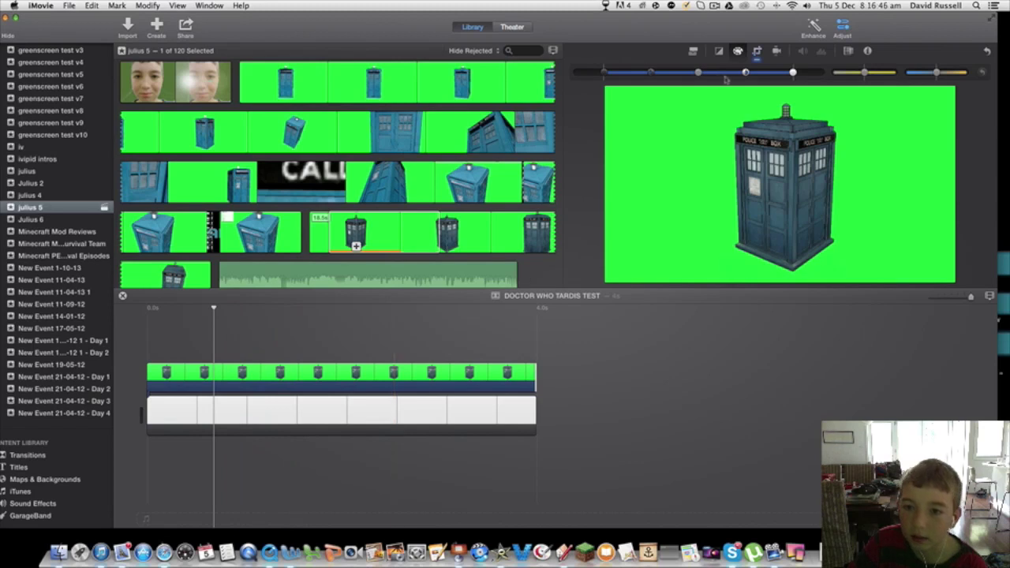
{"action": "left_click", "coordinate": [695, 52]}
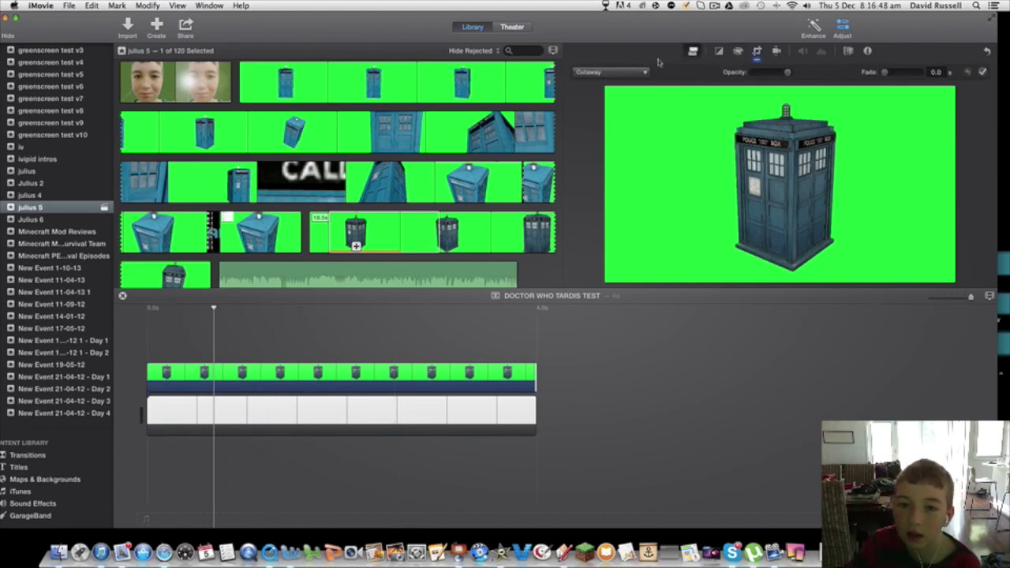
Switch the TARDIS overlay from Cutaway to Green/Blue Screen and play the composite back.
{"action": "left_click", "coordinate": [621, 73]}
{"action": "left_click", "coordinate": [616, 96]}
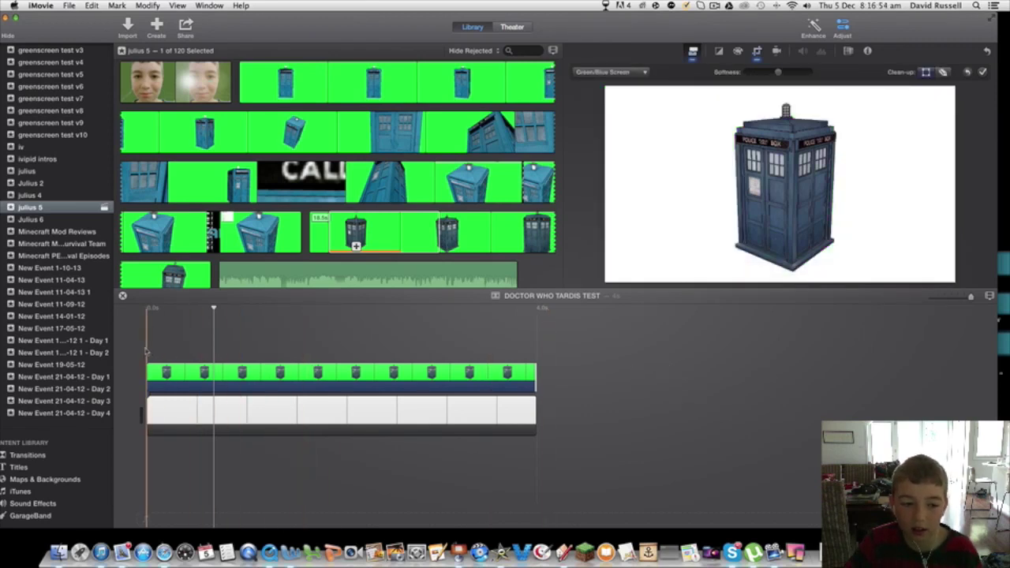
{"action": "key", "text": "space"}
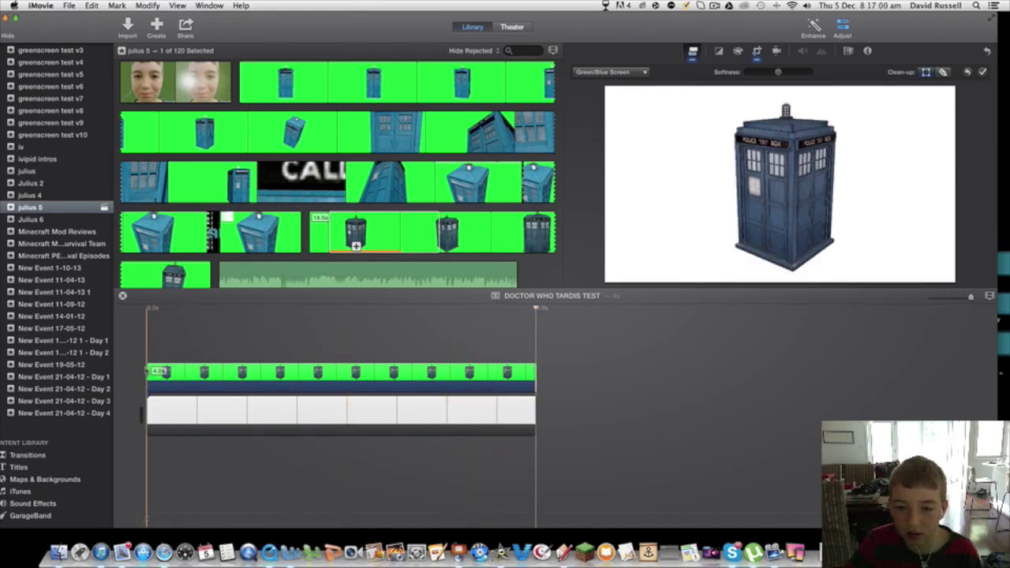
{"action": "key", "text": "space"}
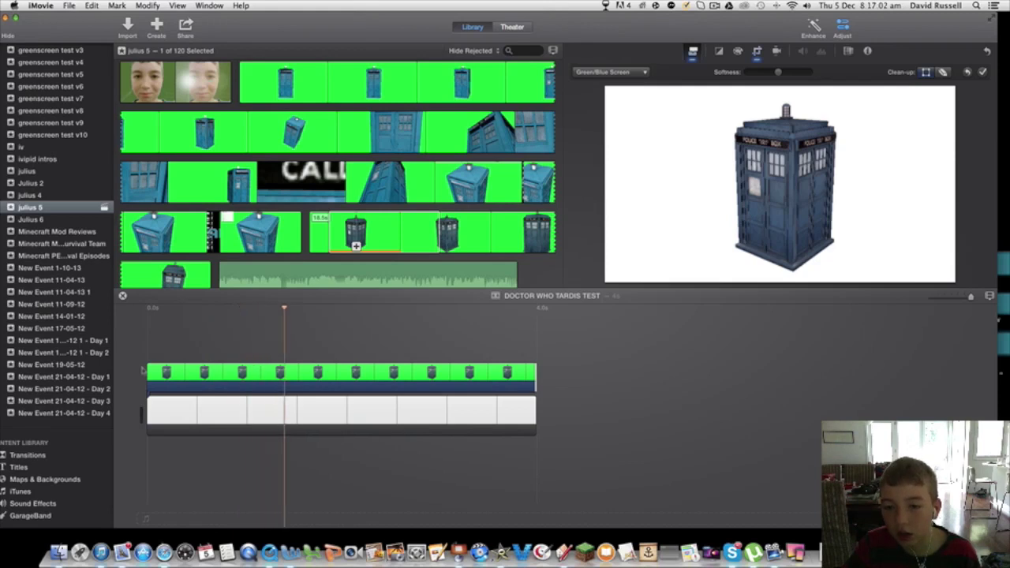
{"action": "key", "text": "space"}
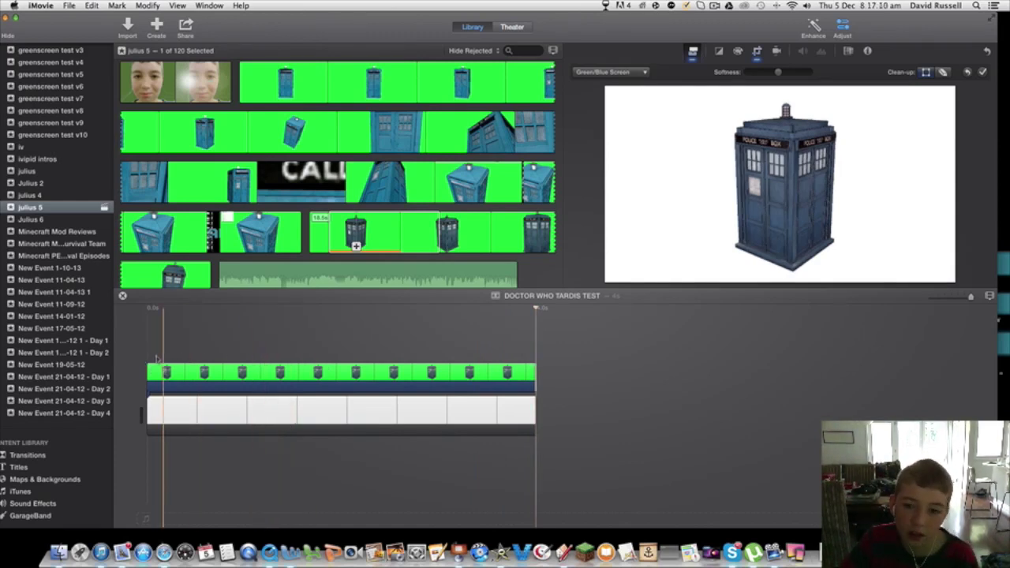
{"action": "key", "text": "space"}
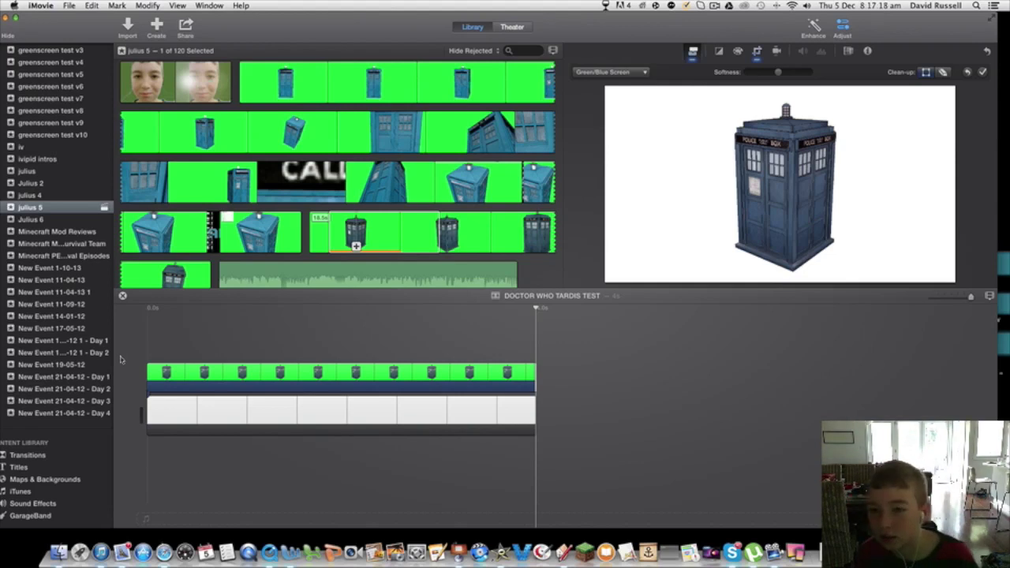
{"action": "key", "text": "space"}
{"action": "key", "text": "space"}
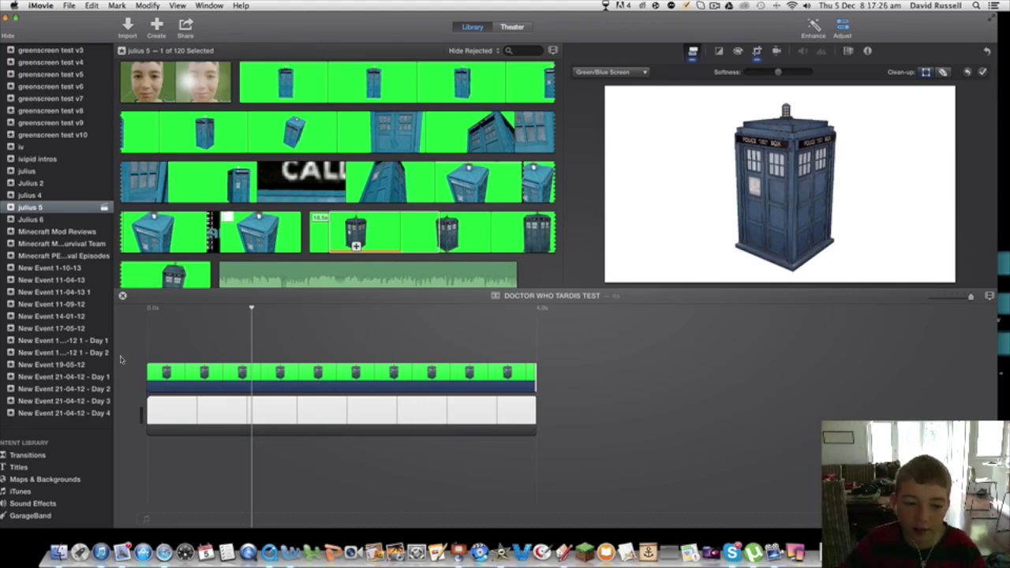
{"action": "key", "text": "space"}
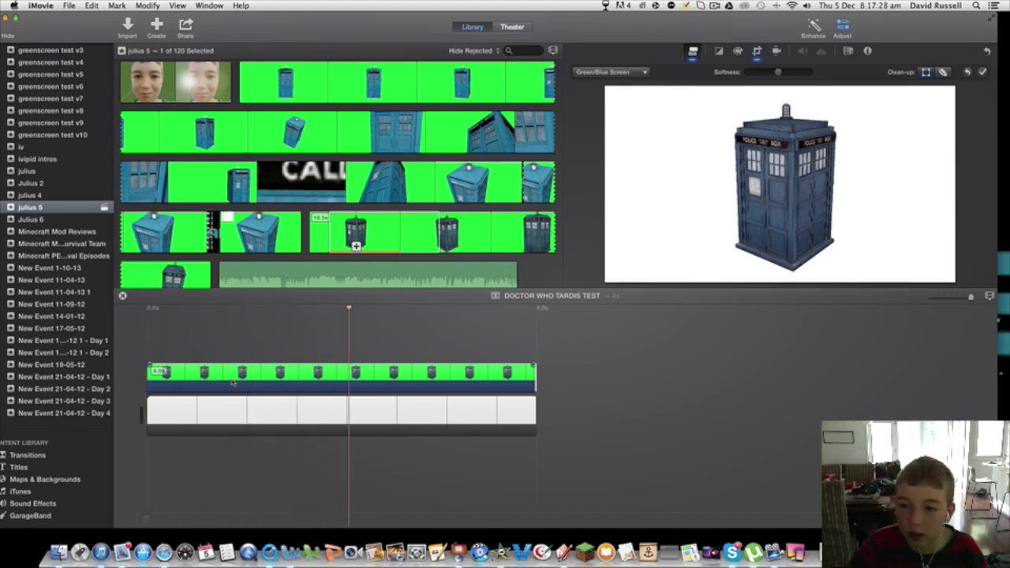